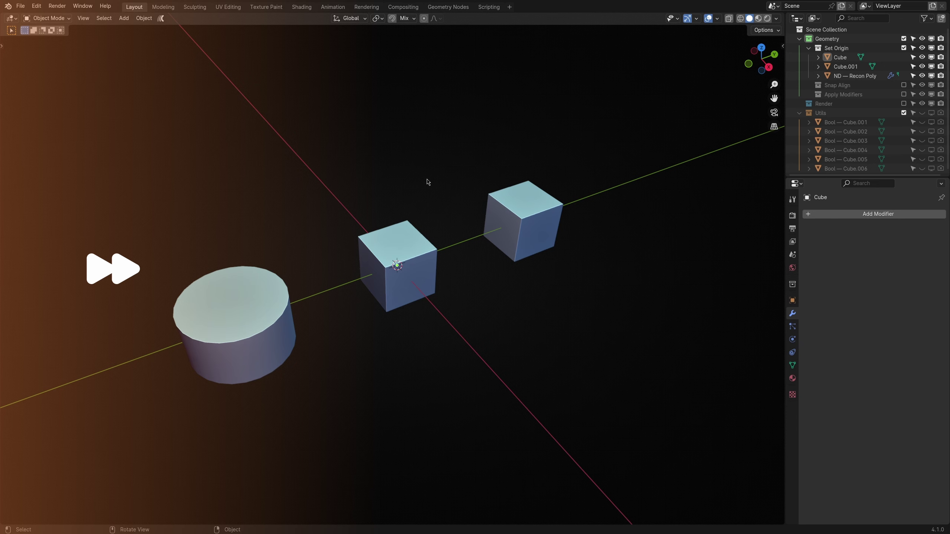
Preview Set Origin: put the 3D cursor on the right cube and copy its origin to the middle cube
left_click(144, 17)
left_click(530, 219)
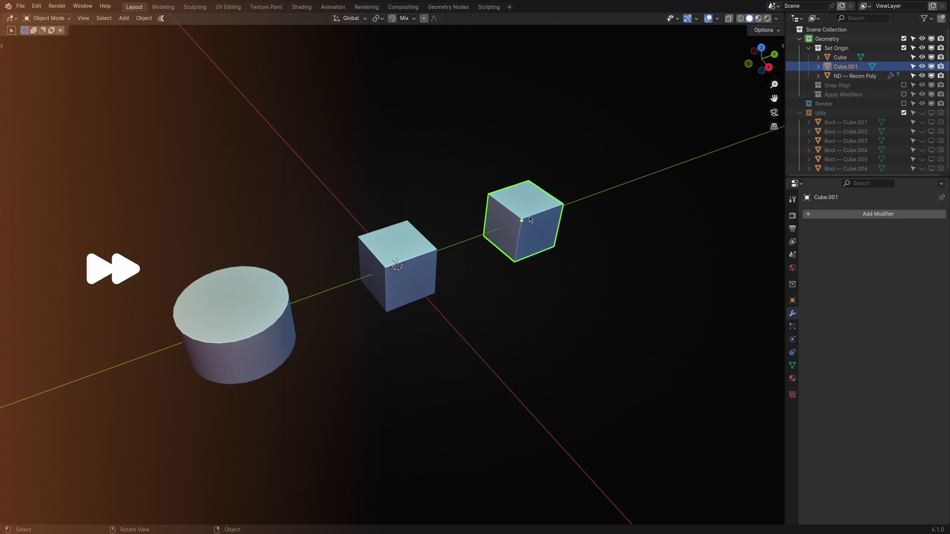
left_click(406, 262)
left_click(144, 18)
mouse_move(159, 39)
left_click(265, 57)
left_click(532, 243, "shift")
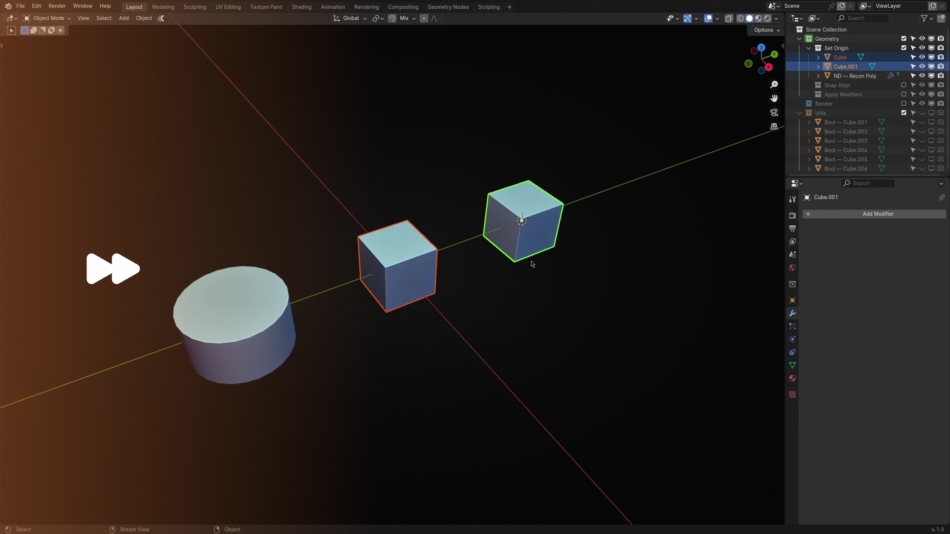
Set the cylinder's origin from the middle cube, then step through undo and redo
left_click(531, 292)
left_click(250, 317)
left_click(408, 284, "shift")
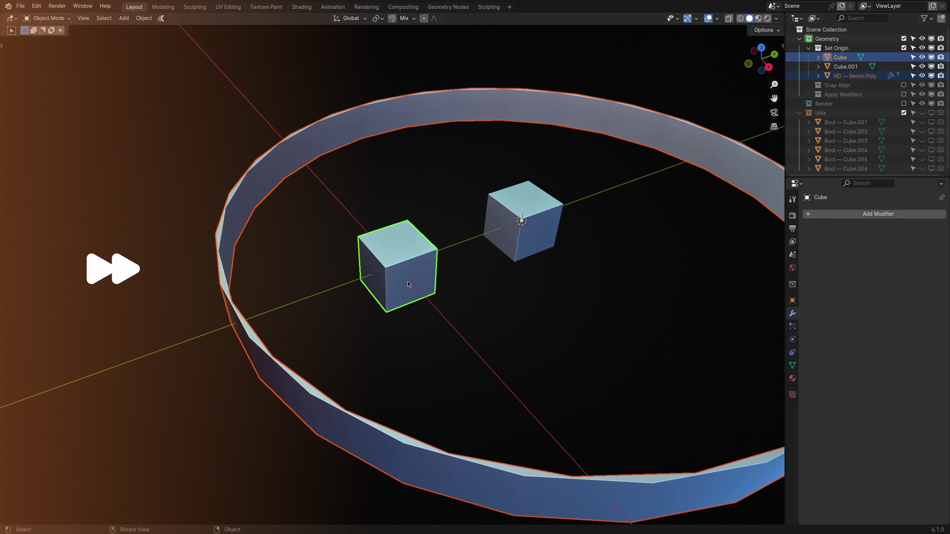
key("ctrl+z")
key("w")
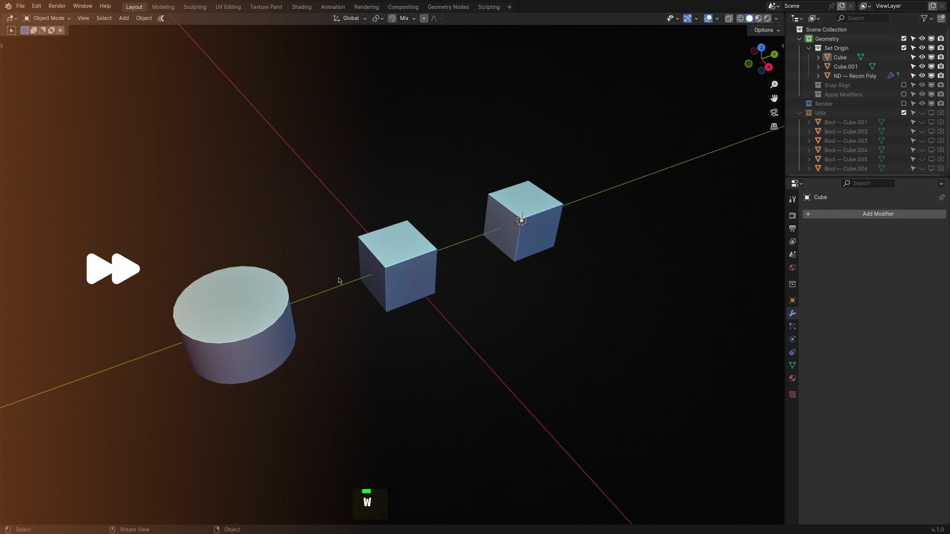
key("ctrl+shift+z")
key("ctrl+z")
Show and dismiss the ND utilities menu with Alt+T while stepping through undo history
key("ctrl+shift+z")
key("alt+t")
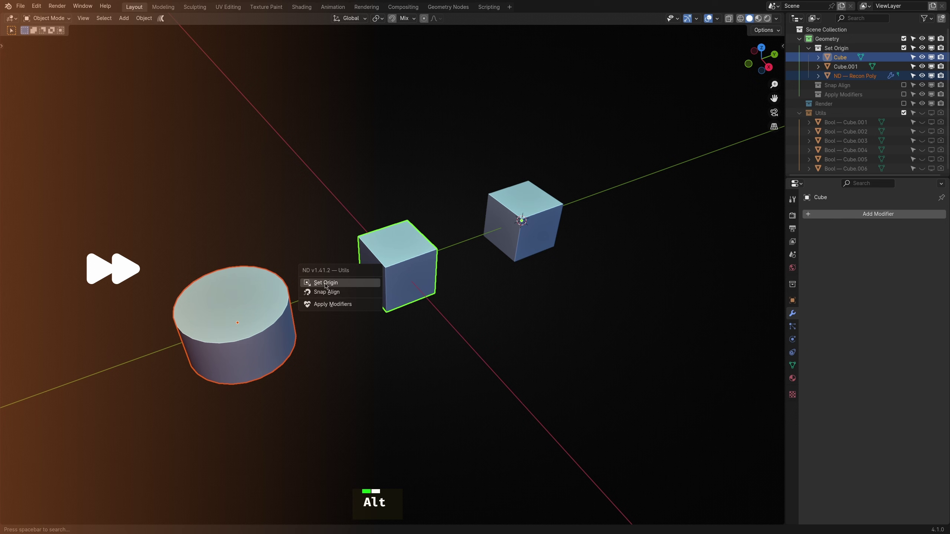
key("ctrl+z")
key("alt+t")
key("ctrl+z")
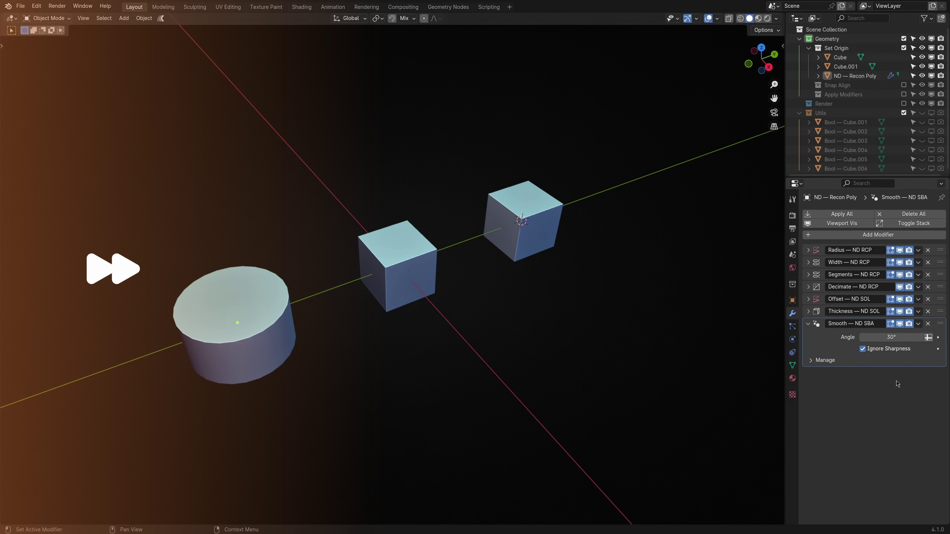
key("ctrl+shift+z")
Preview Snap Align: select the cone and cube, then start aligning the cone onto the cube
key("3")
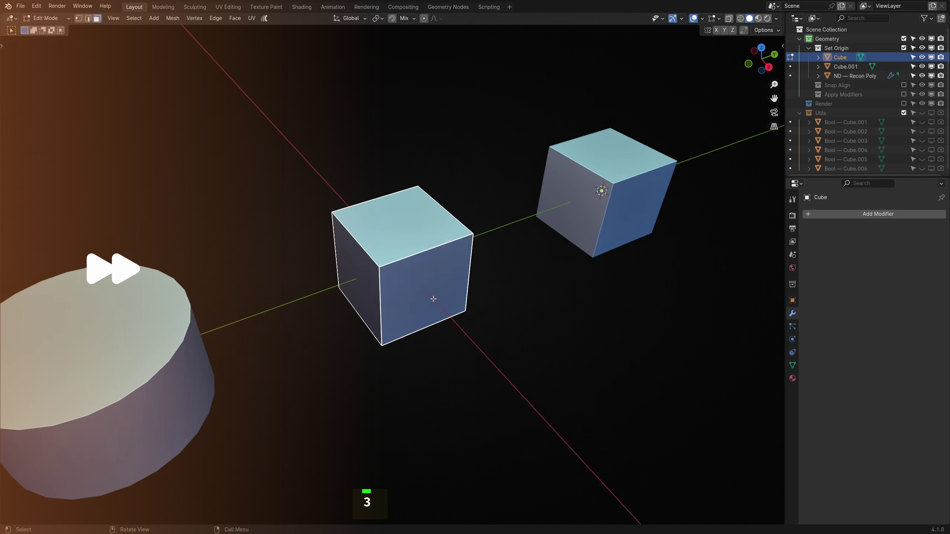
key("Escape")
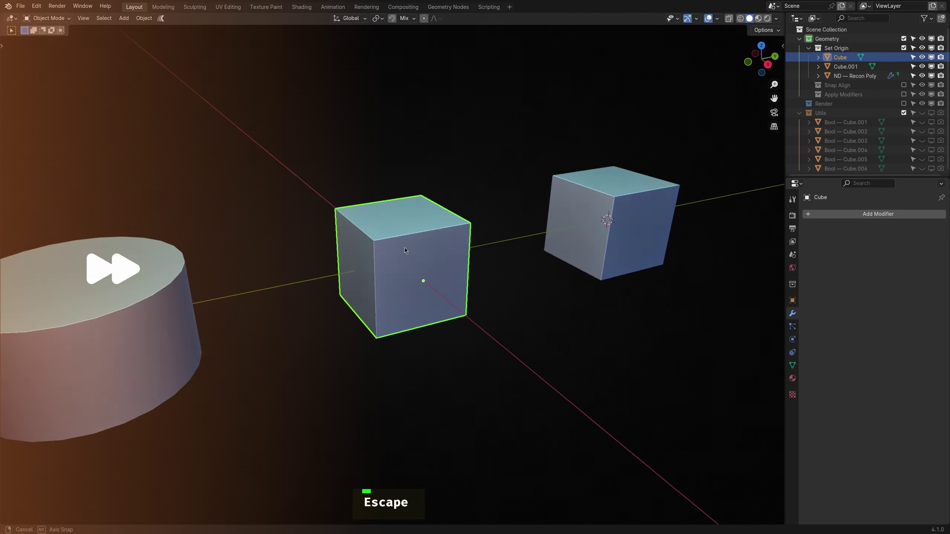
scroll(410, 276, "down", 4)
key("shift+s")
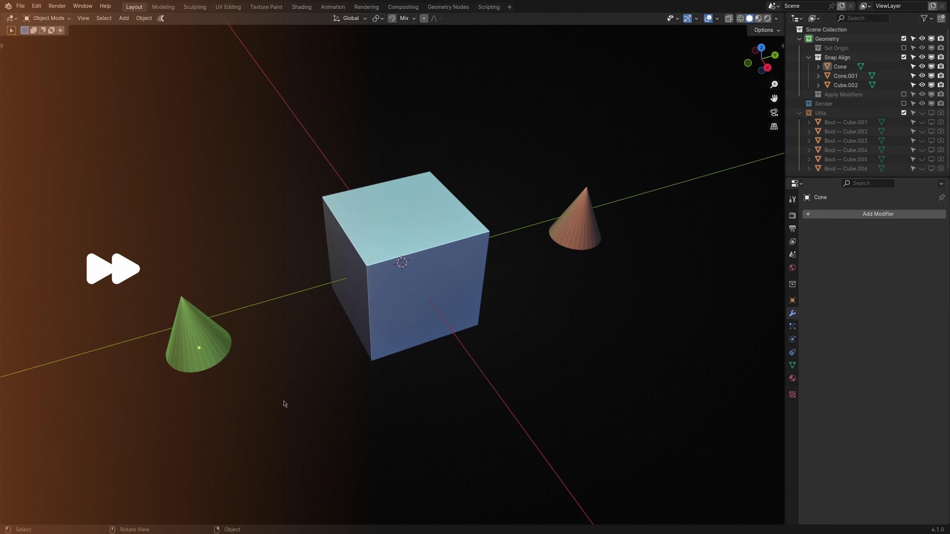
left_click(401, 263, "shift")
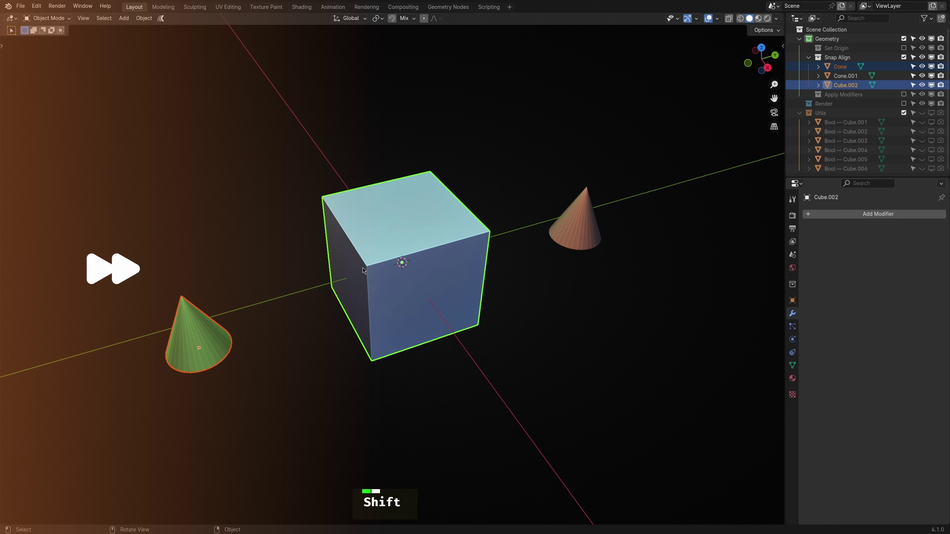
key("alt+t")
middle_click_drag(400, 263, 452, 312)
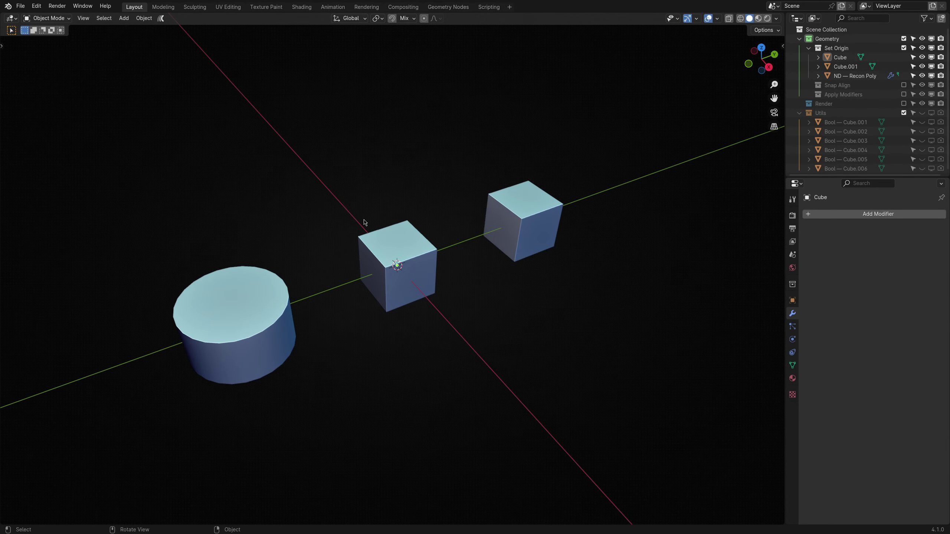
Browse the Object > Set Origin options and select the middle and right-hand cubes
left_click(144, 18)
mouse_move(165, 39)
left_click(406, 253)
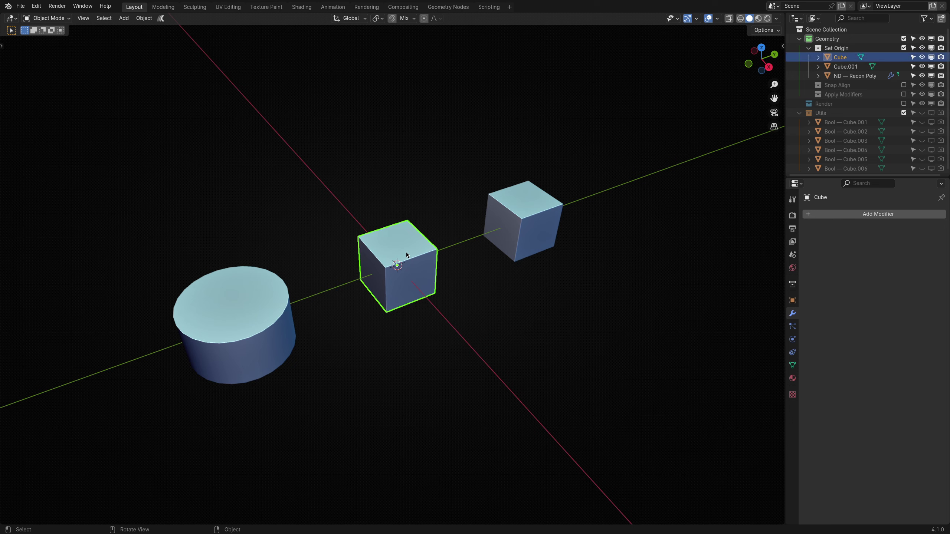
left_click(538, 228)
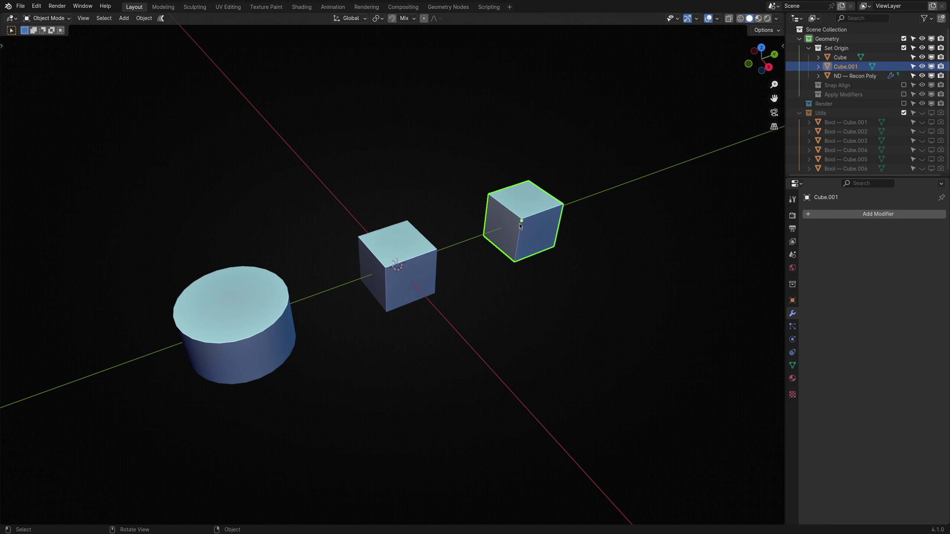
Snap the 3D cursor to Cube.001 with Cursor to Selected, then select the middle cube
key("shift+s")
left_click(522, 278)
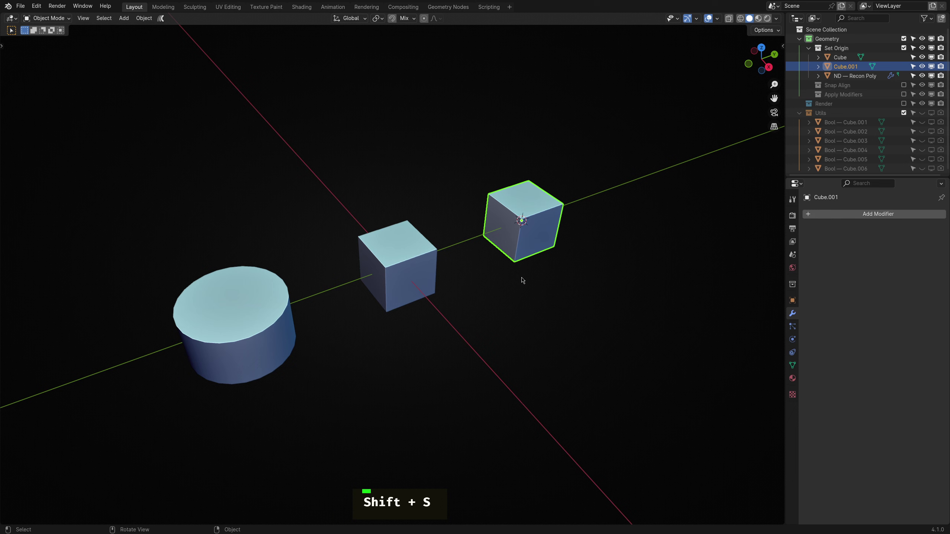
left_click(421, 265)
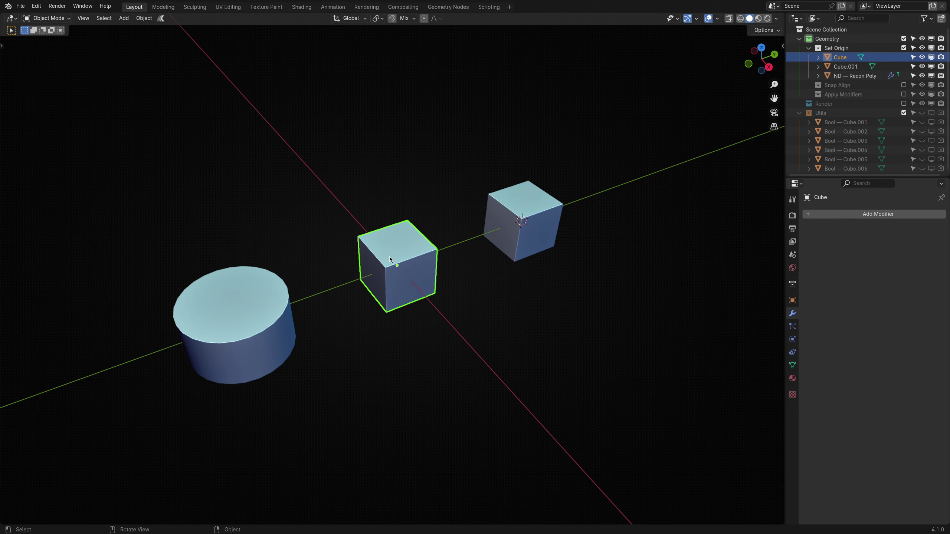
left_click(144, 18)
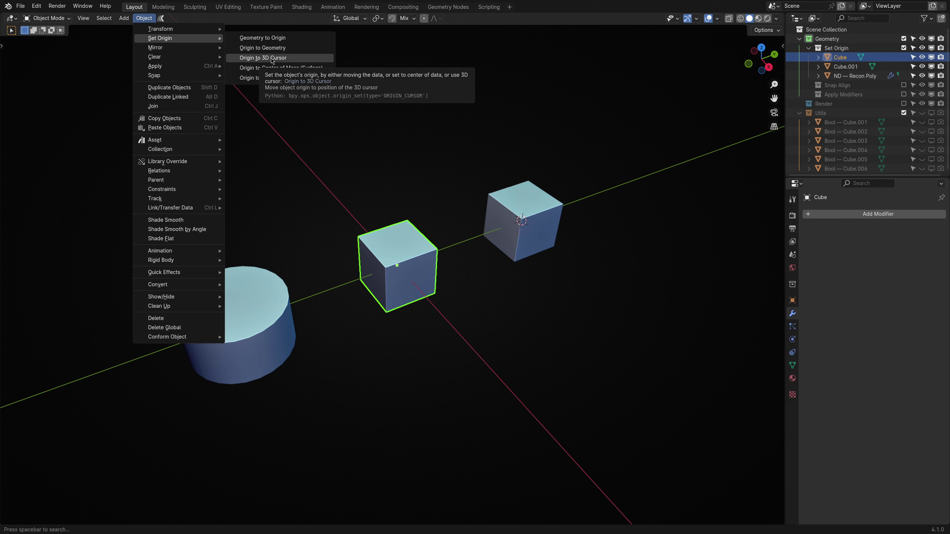
Select the middle cube with Cube.001 active and run ND Set Origin to copy its origin
left_click(466, 235)
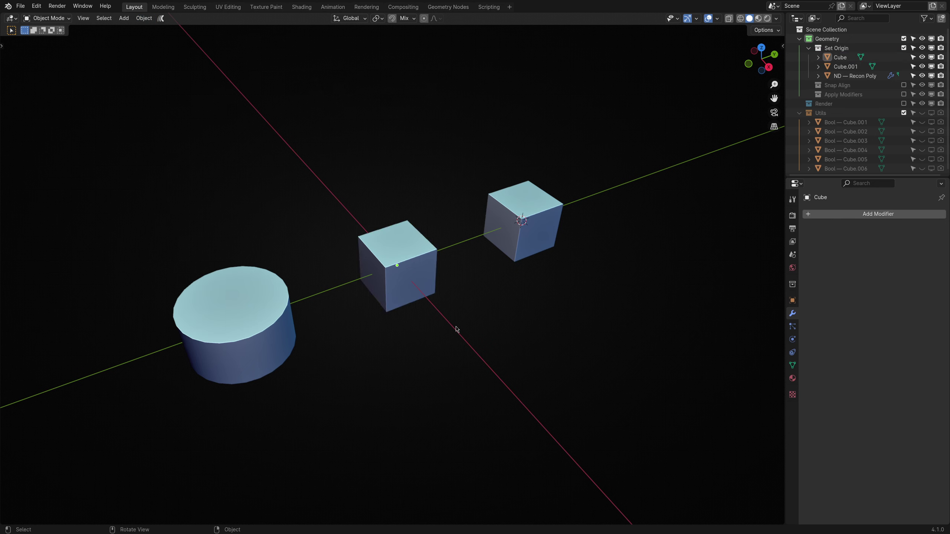
left_click(409, 264)
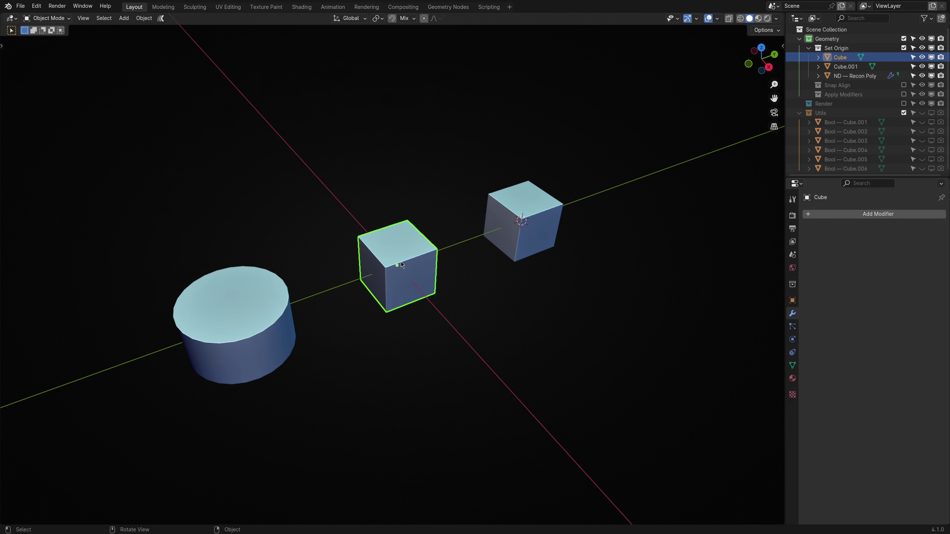
left_click(517, 228, "shift")
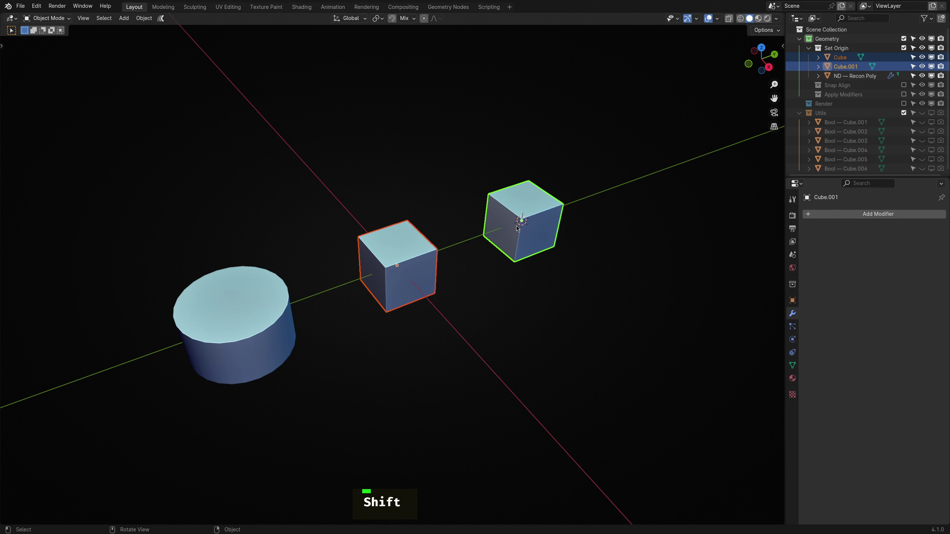
key("alt+t")
left_click(478, 229)
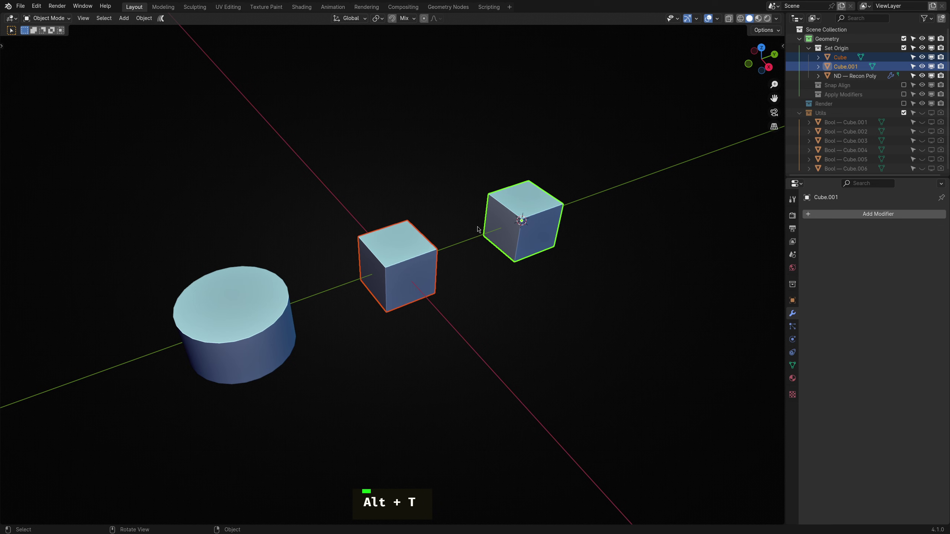
left_click(532, 300)
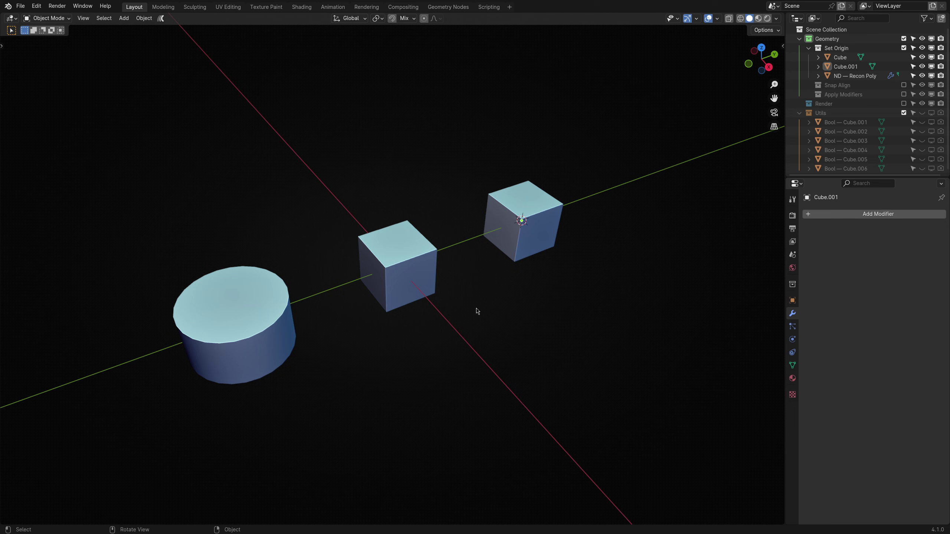
left_click(253, 317)
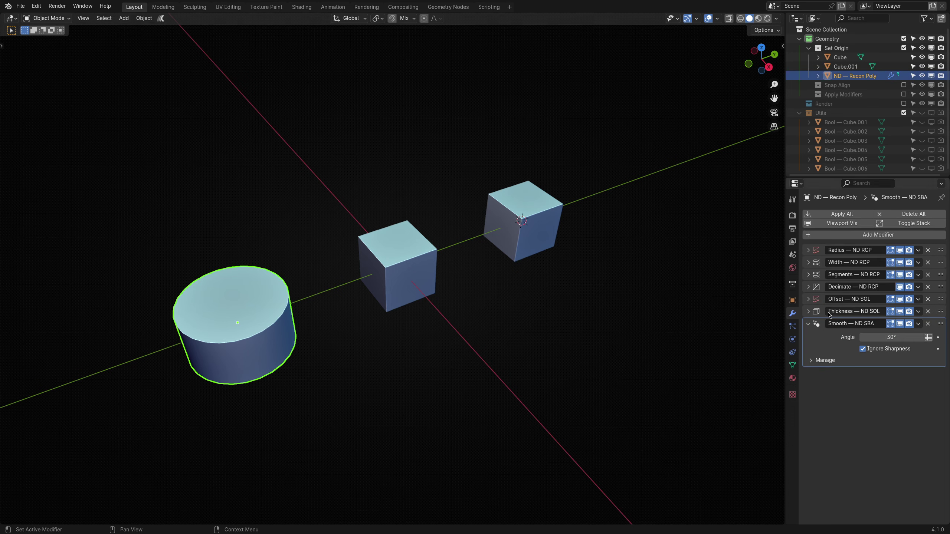
left_click(389, 268, "shift")
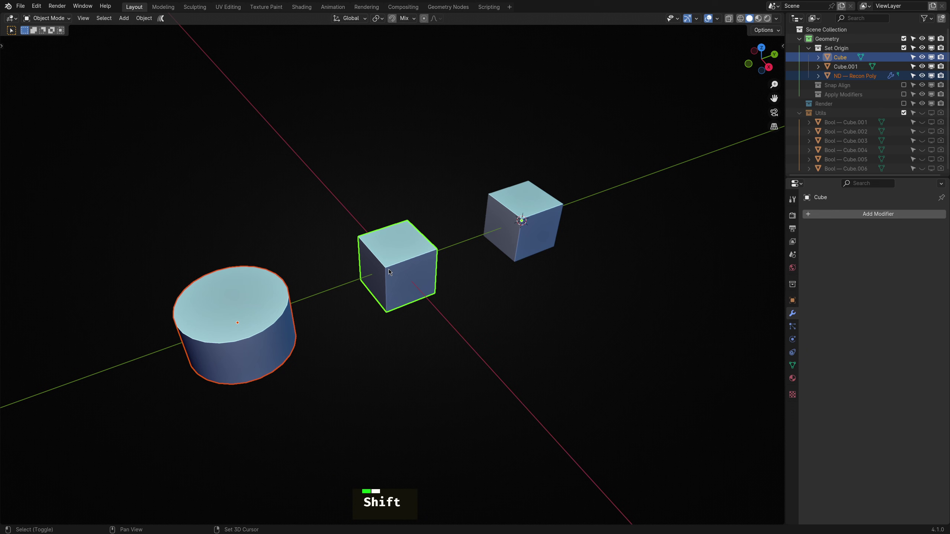
key("alt+t")
left_click(371, 272)
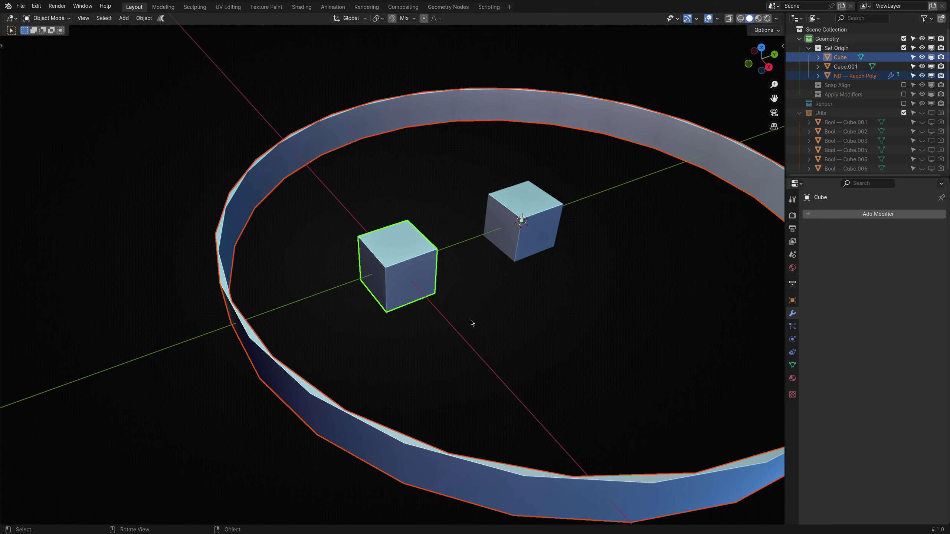
key("ctrl+z")
key("ctrl+z")
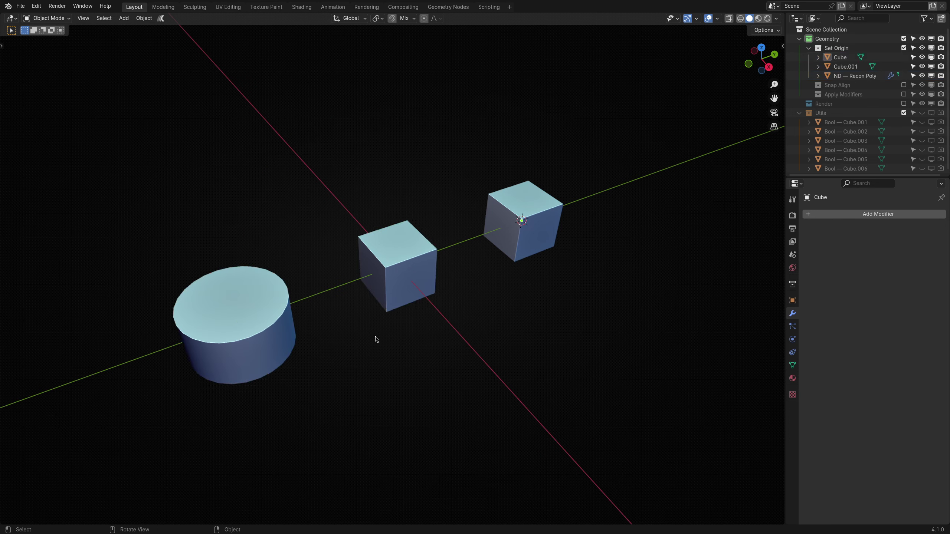
key("q")
left_click(375, 337)
mouse_move(253, 307)
left_mouse_down()
mouse_move(327, 224)
mouse_move(393, 235)
mouse_move(390, 215)
mouse_move(393, 235)
mouse_move(367, 232)
left_mouse_up()
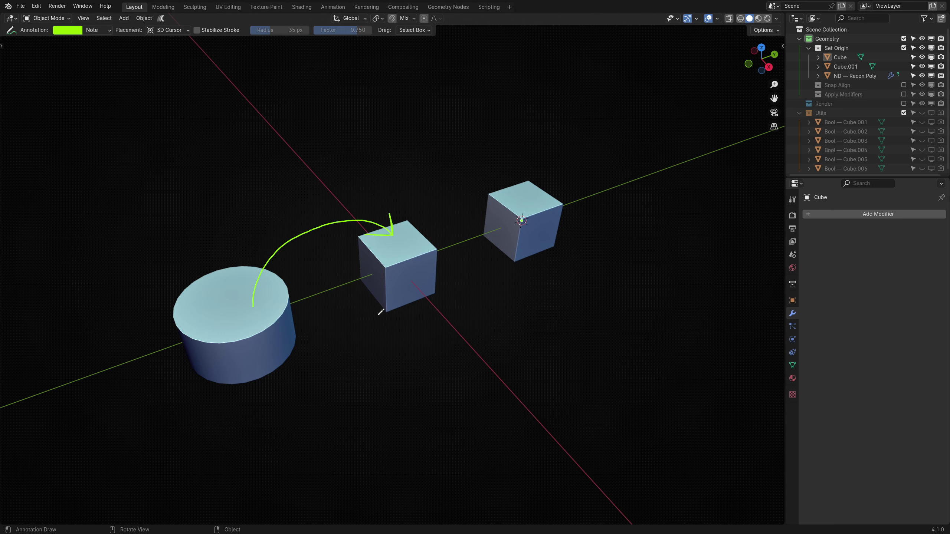
mouse_move(408, 313)
left_mouse_down()
mouse_move(314, 372)
mouse_move(299, 362)
mouse_move(299, 380)
mouse_move(294, 369)
mouse_move(309, 368)
left_mouse_up()
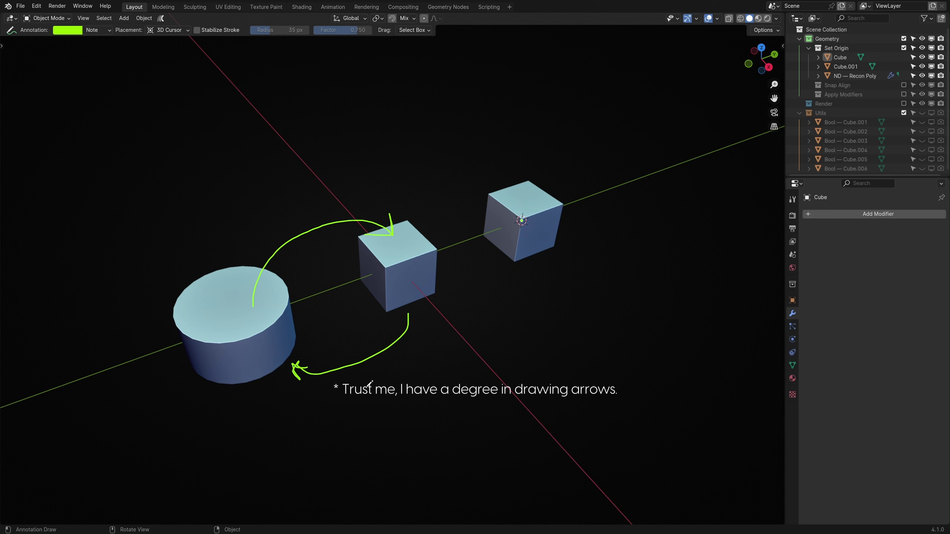
mouse_move(394, 350)
left_mouse_down()
mouse_move(395, 366)
mouse_move(406, 359)
mouse_move(326, 376)
mouse_move(297, 244)
mouse_move(341, 274)
left_mouse_up()
key("w")
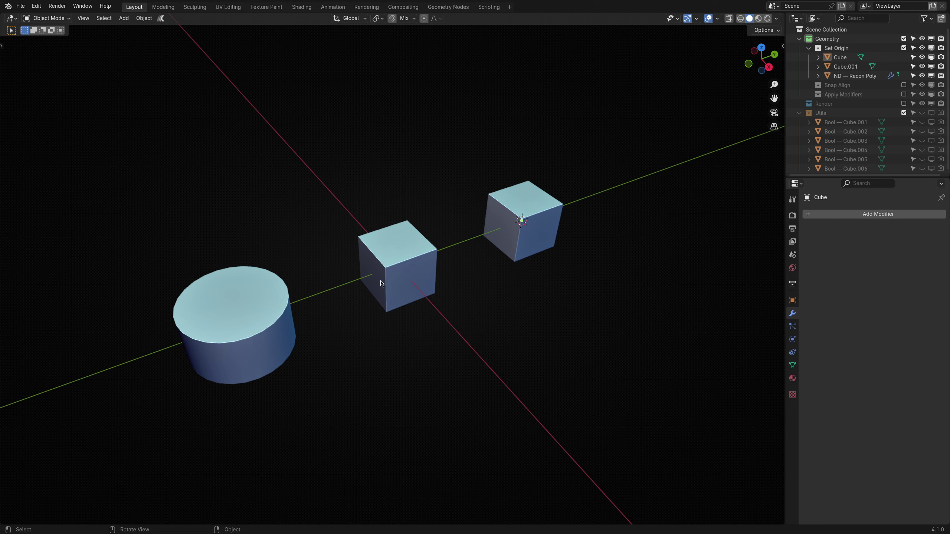
Select the cylinder with the middle cube active and run ND Set Origin, adding Translate X/Y/Z modifiers
left_click(238, 342)
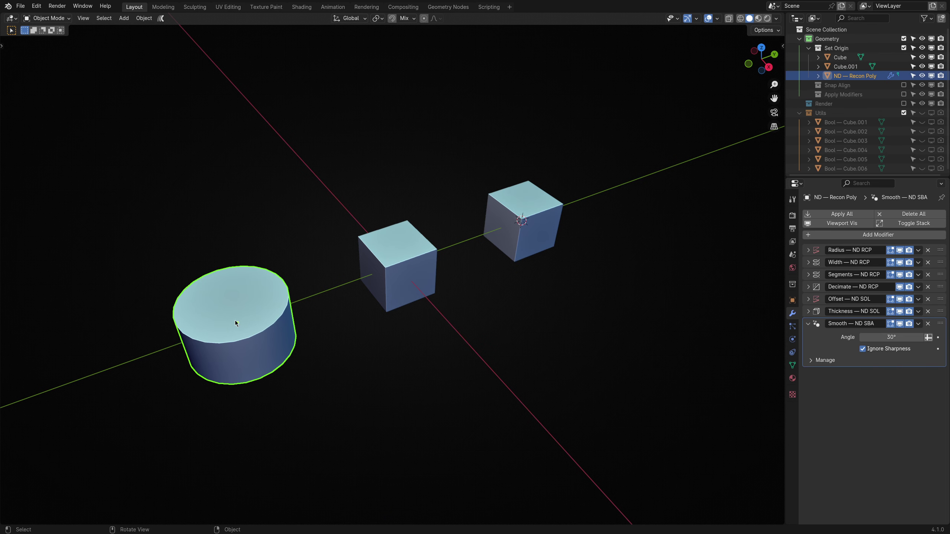
left_click(381, 278)
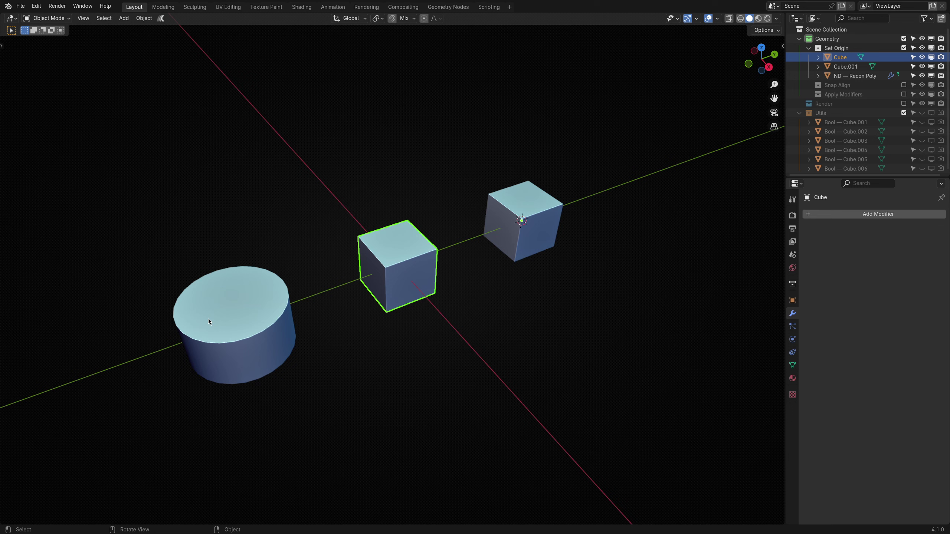
left_click(344, 333)
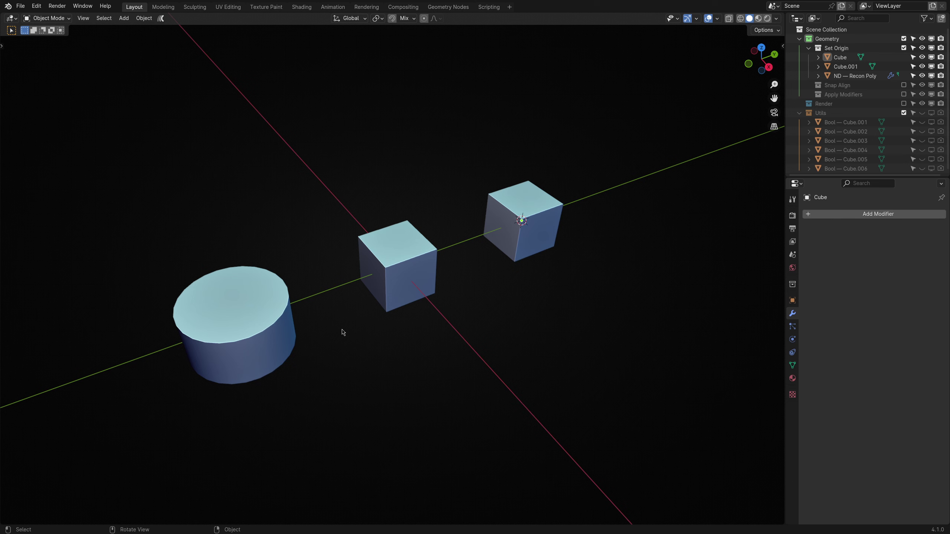
left_click(263, 329)
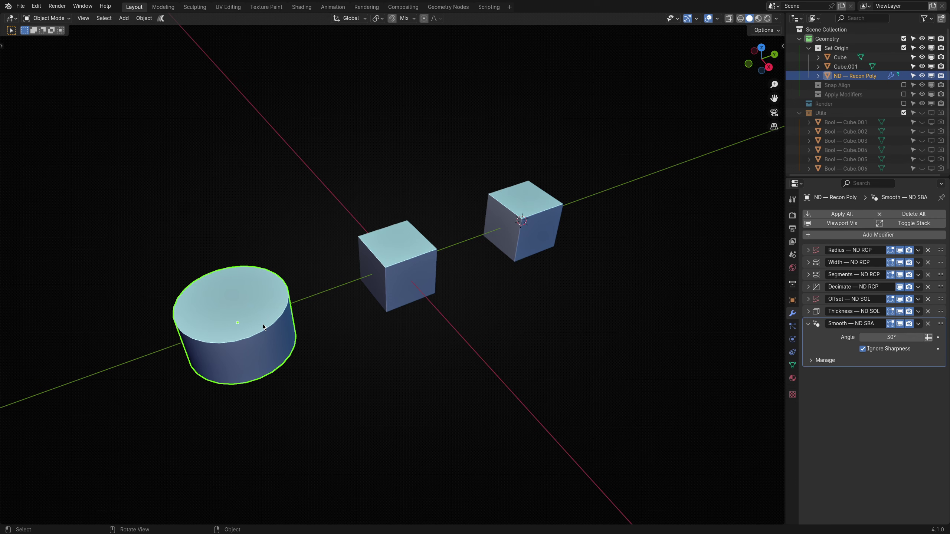
left_click(399, 276, "shift")
key("alt+t")
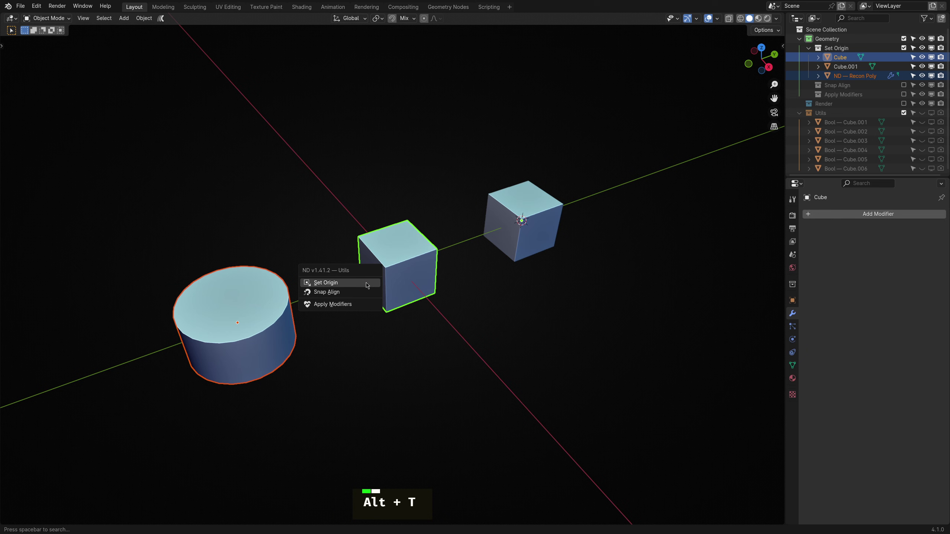
left_click(326, 284)
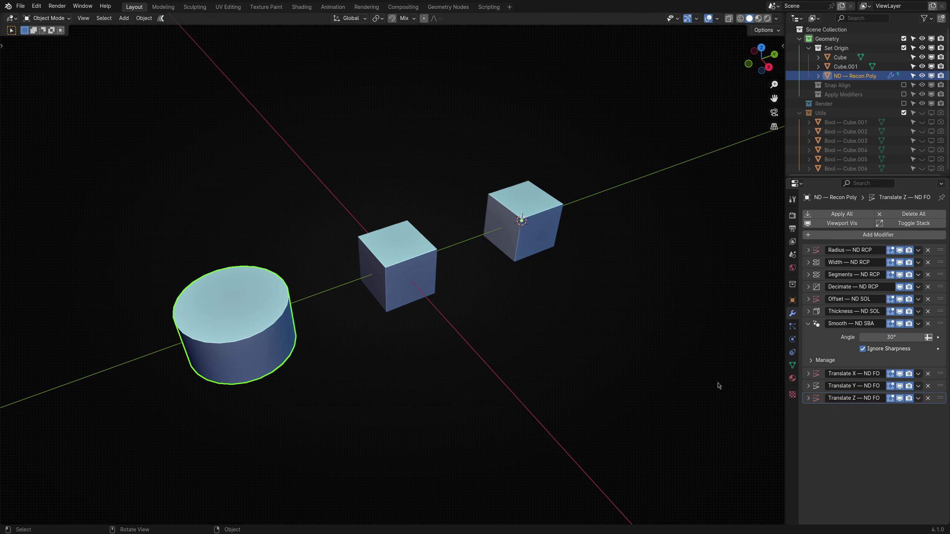
Run ND Set Origin on the cylinder alone to remove its Translate X, Y and Z modifiers
left_click(341, 332)
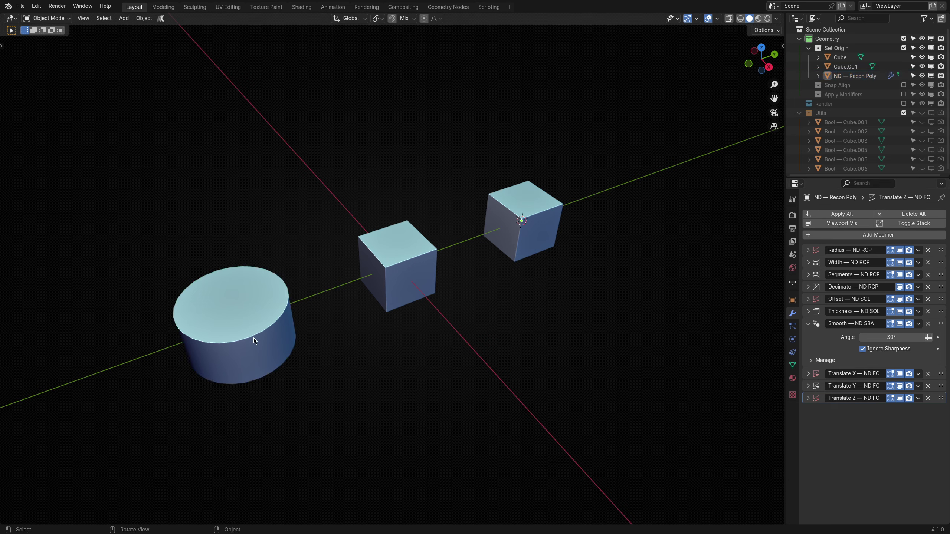
left_click(253, 337)
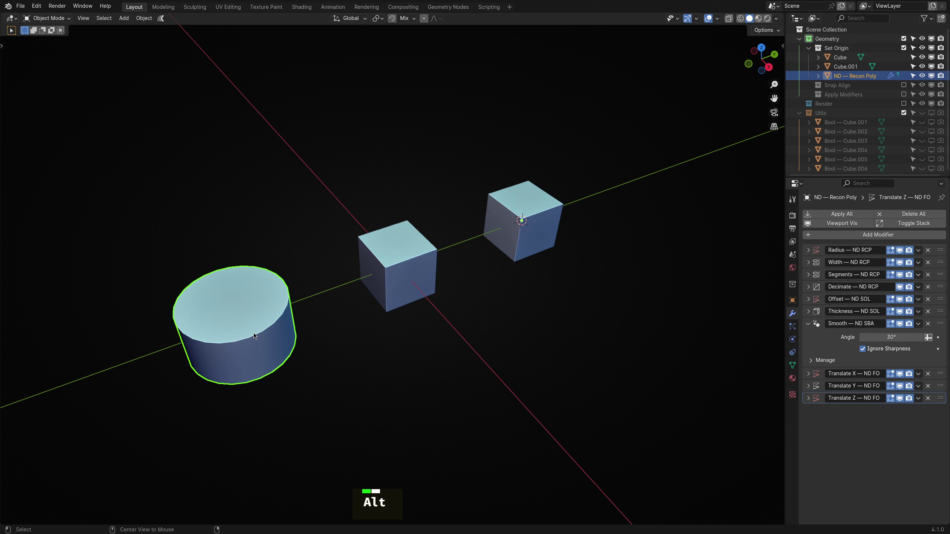
key("alt+t")
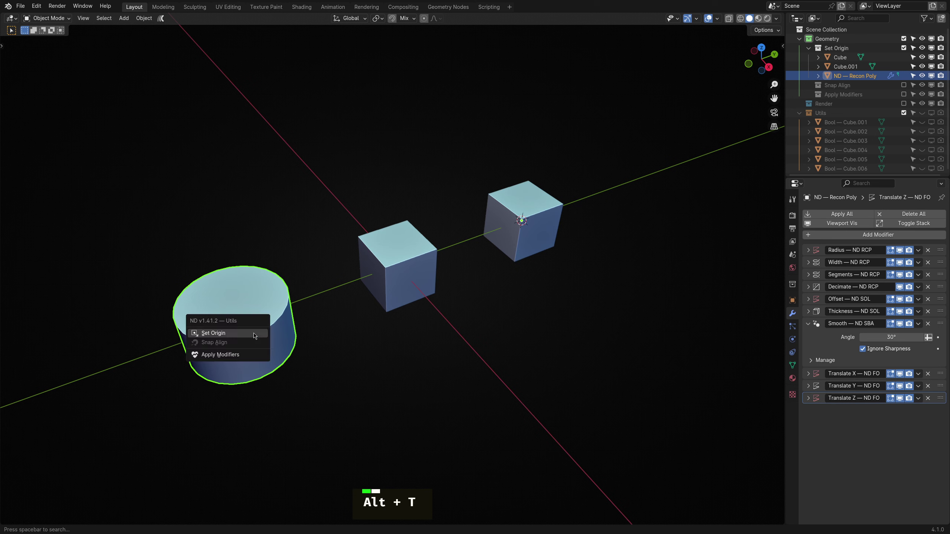
left_click(223, 334)
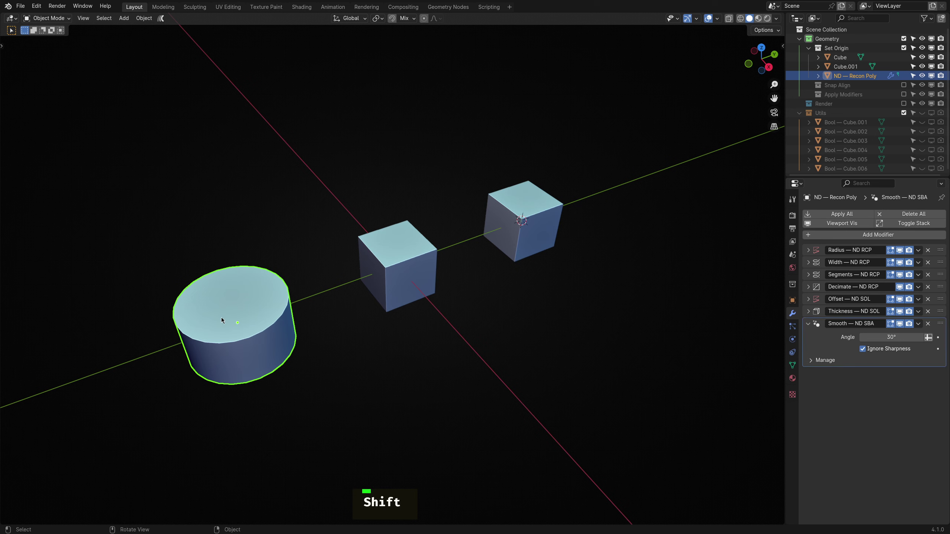
left_click(311, 322)
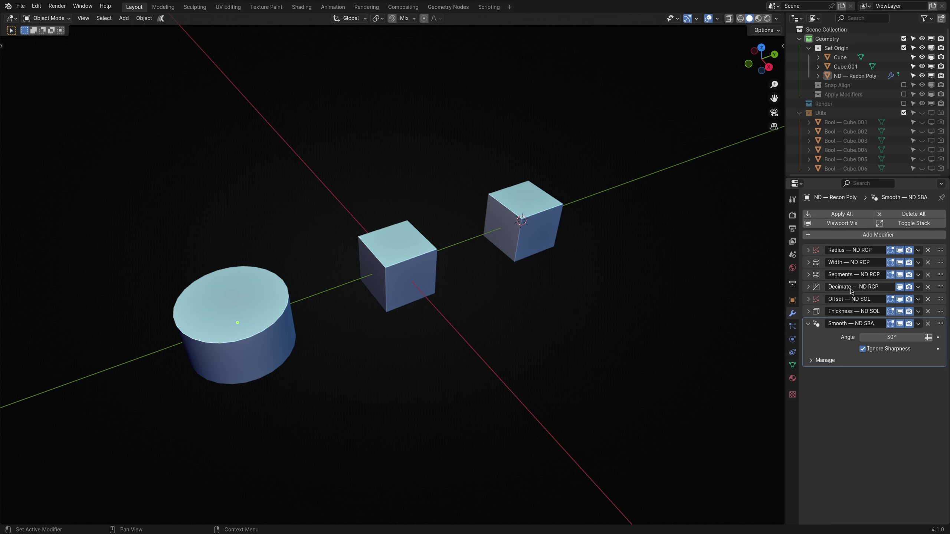
left_click(262, 289)
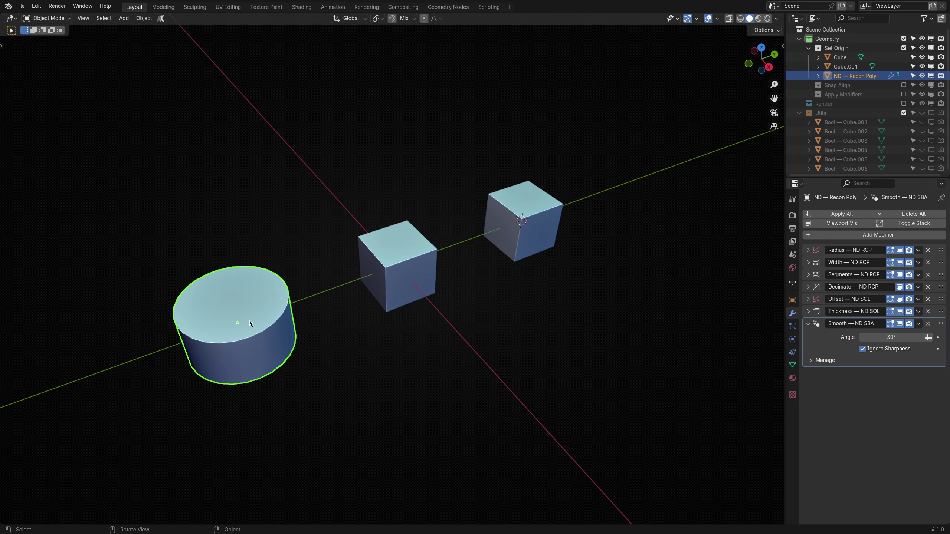
left_click(350, 323)
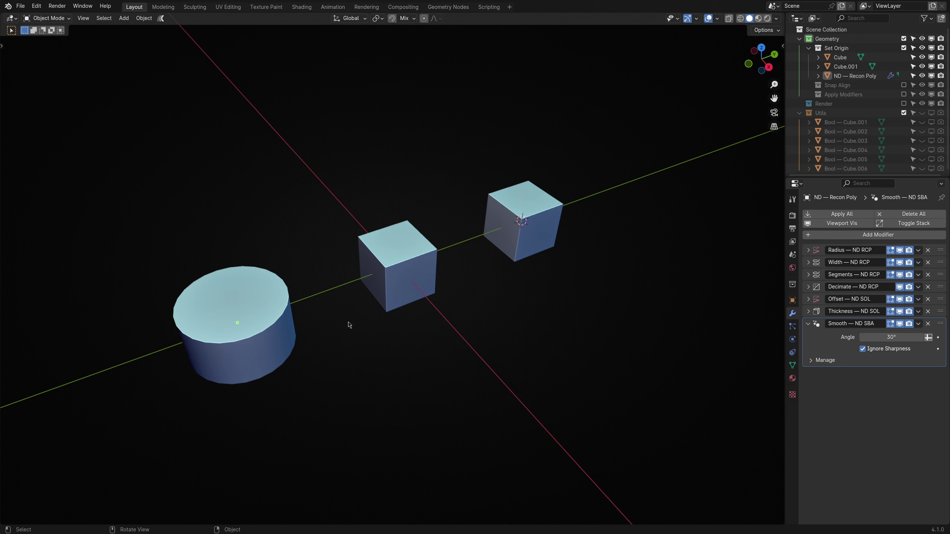
Put the middle cube in Edit Mode and try the face, vertex and edge selection modes
left_click(398, 286)
key("Tab")
key("3")
left_click(402, 288)
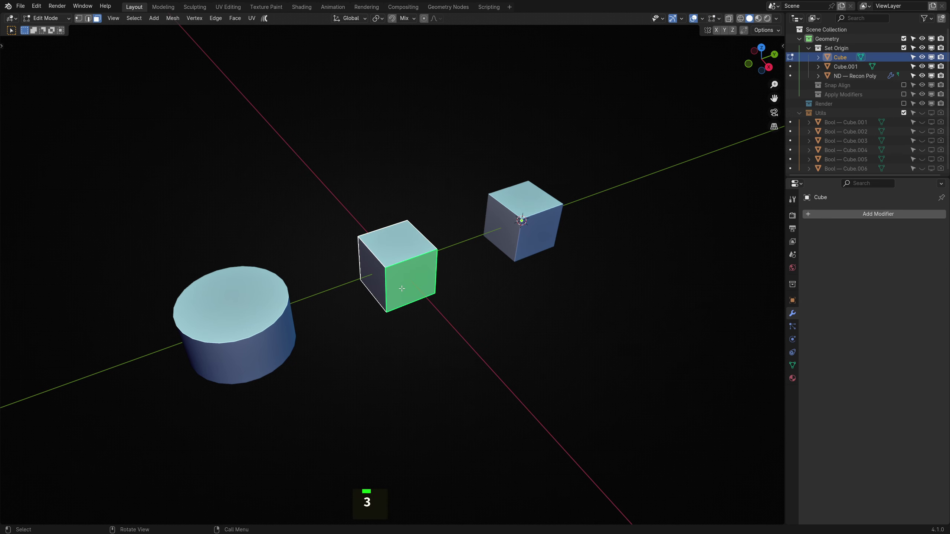
scroll(389, 267, "up", 3)
key("1")
left_click(382, 267)
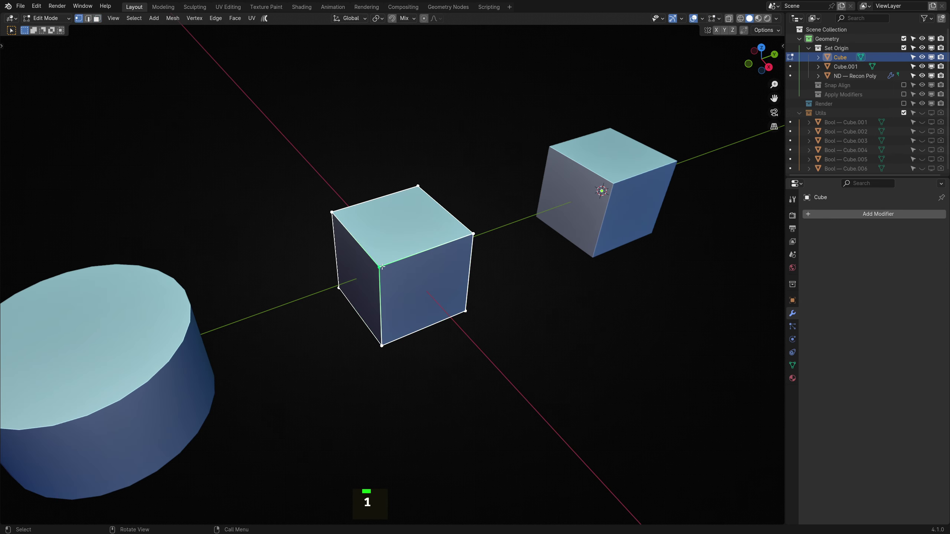
key("2")
key("3")
Set the cube's origin to the front-right face centre with ND Set Origin, then return to Object Mode
left_click(434, 300)
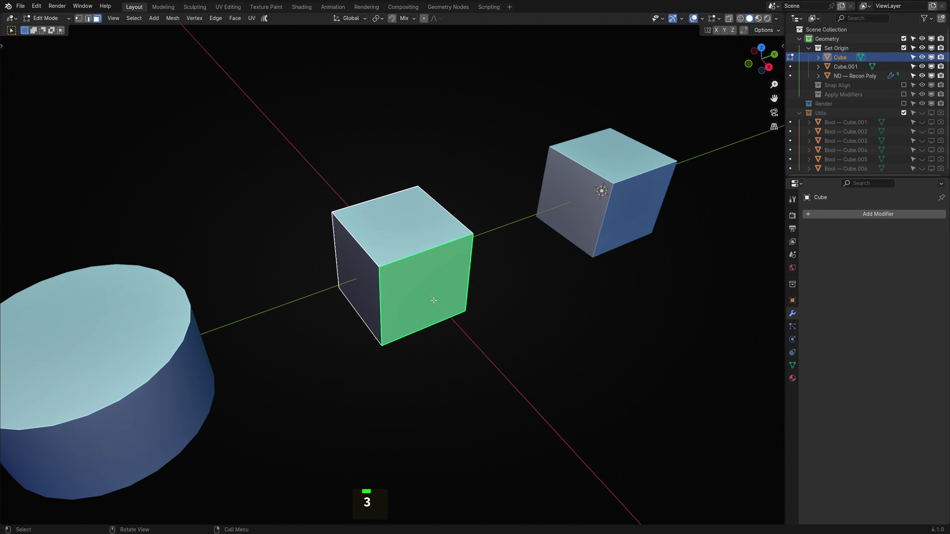
key("alt+t")
left_click(434, 300)
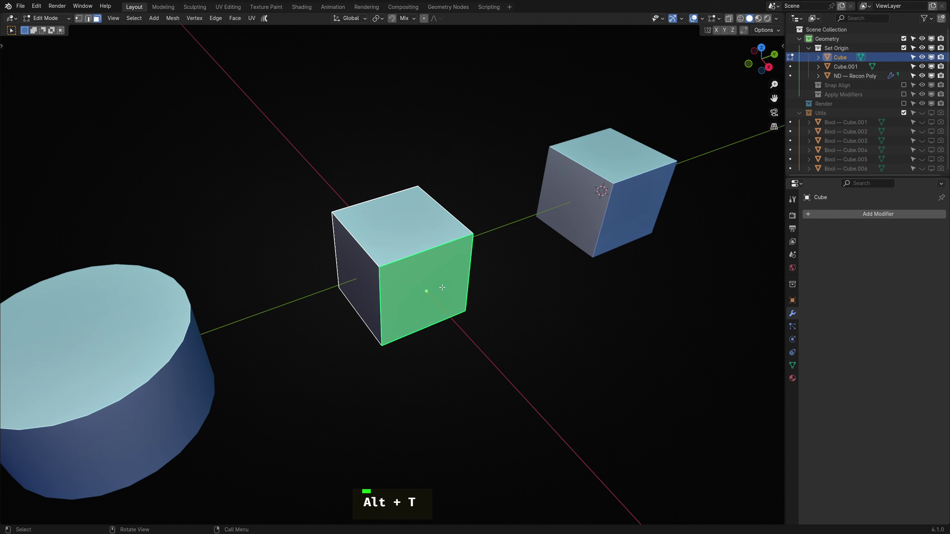
key("Escape")
mouse_move(427, 293)
middle_mouse_down()
mouse_move(434, 282)
mouse_move(404, 265)
mouse_move(431, 284)
middle_mouse_up()
scroll(430, 284, "down", 4)
left_click(441, 299)
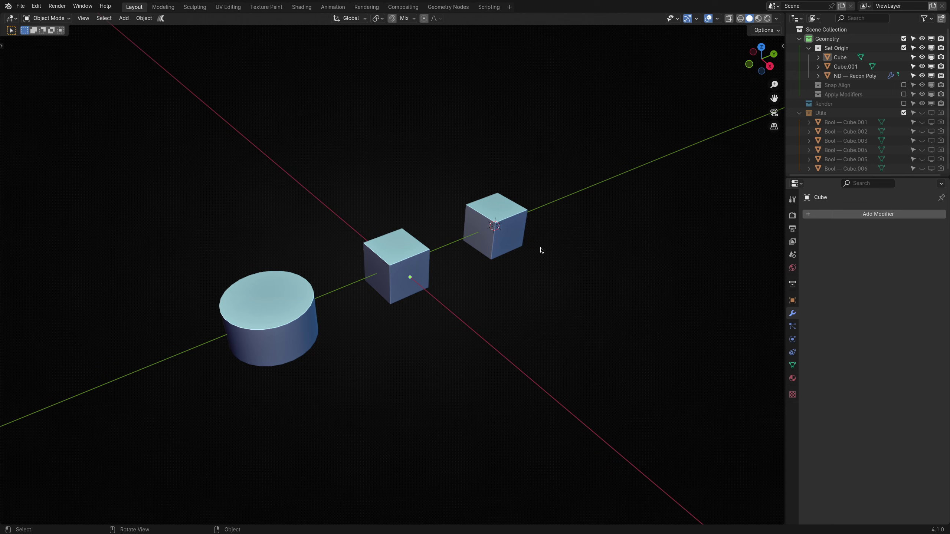
Swap the Set Origin collection for Snap Align and snap the 3D cursor to the world origin
left_click(904, 48)
left_click(904, 57)
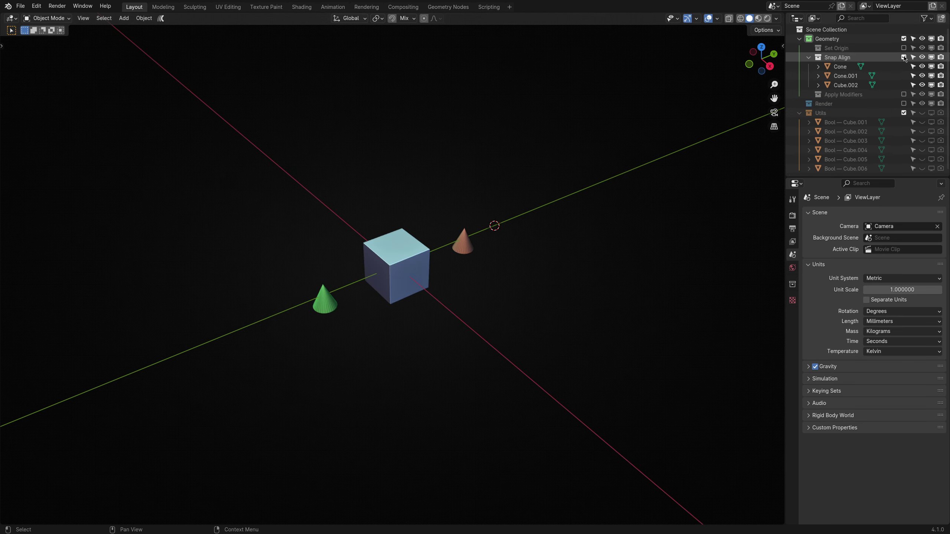
scroll(443, 278, "up", 5)
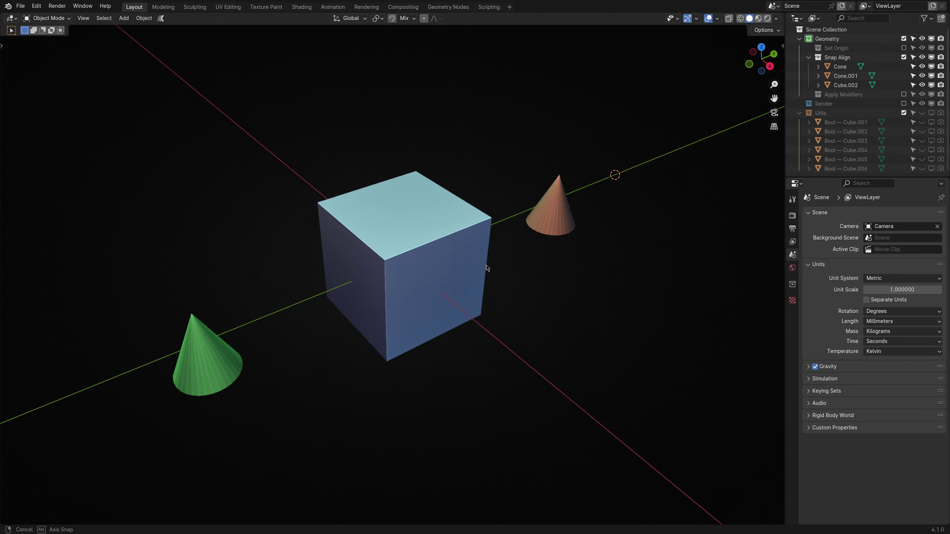
key("shift+s")
left_click(374, 310)
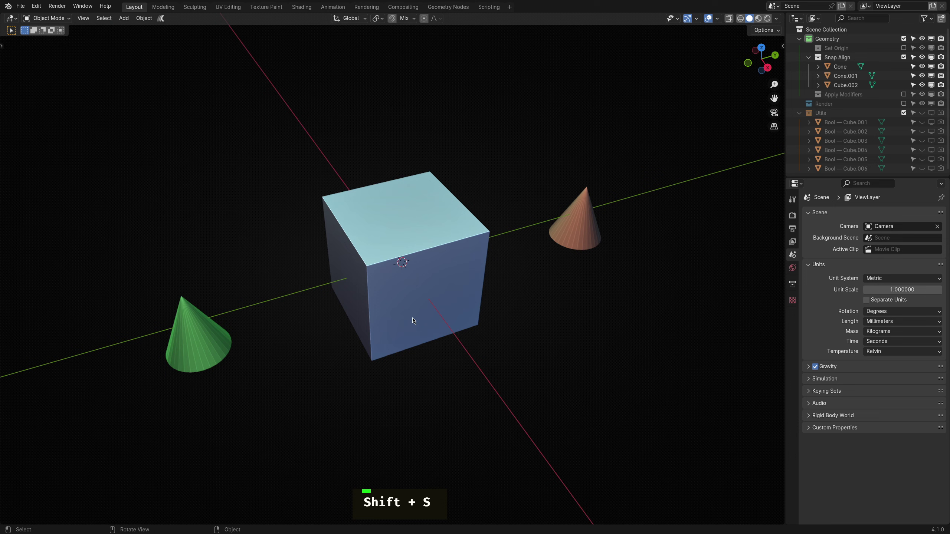
Select the green cone, then add the cube as the active object
left_click(386, 287)
left_click(208, 328)
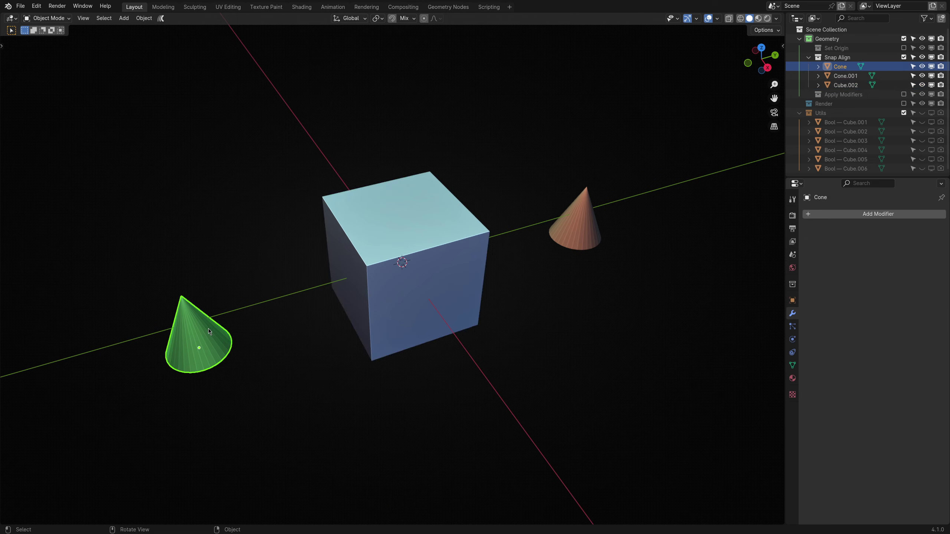
left_click(285, 404)
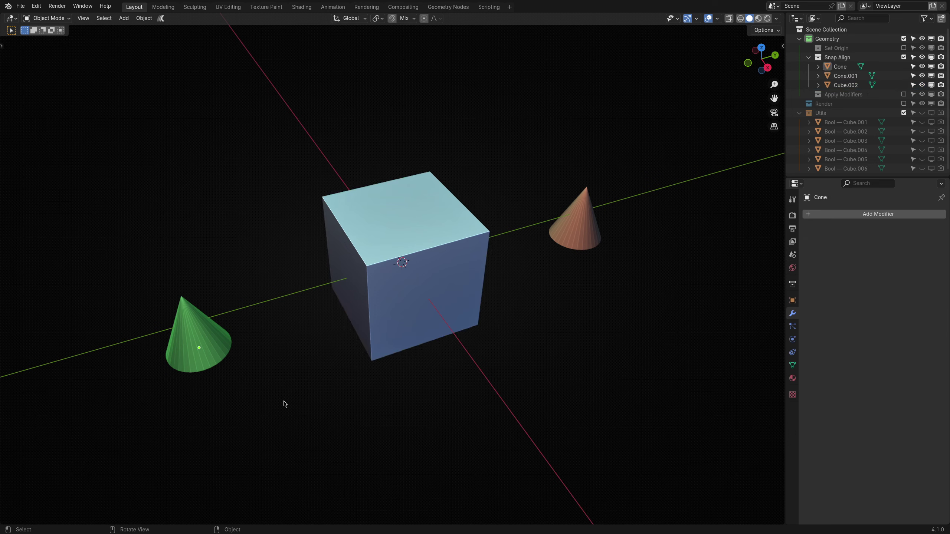
left_click(203, 347)
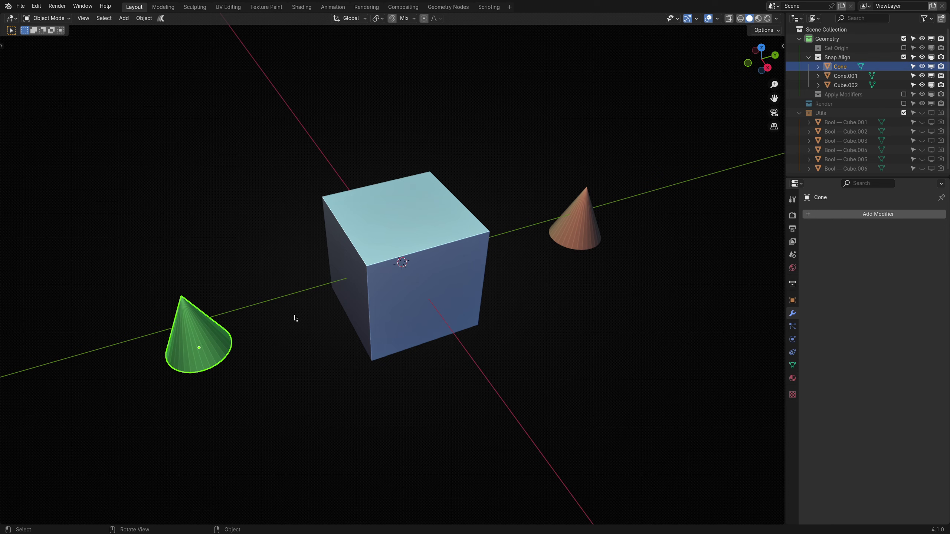
left_click(382, 274, "shift")
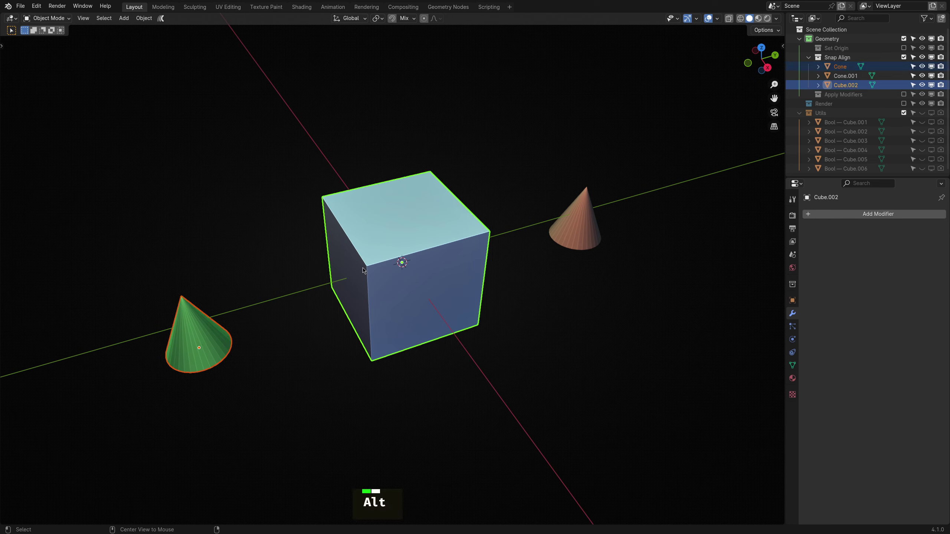
key("alt+t")
left_click(362, 273)
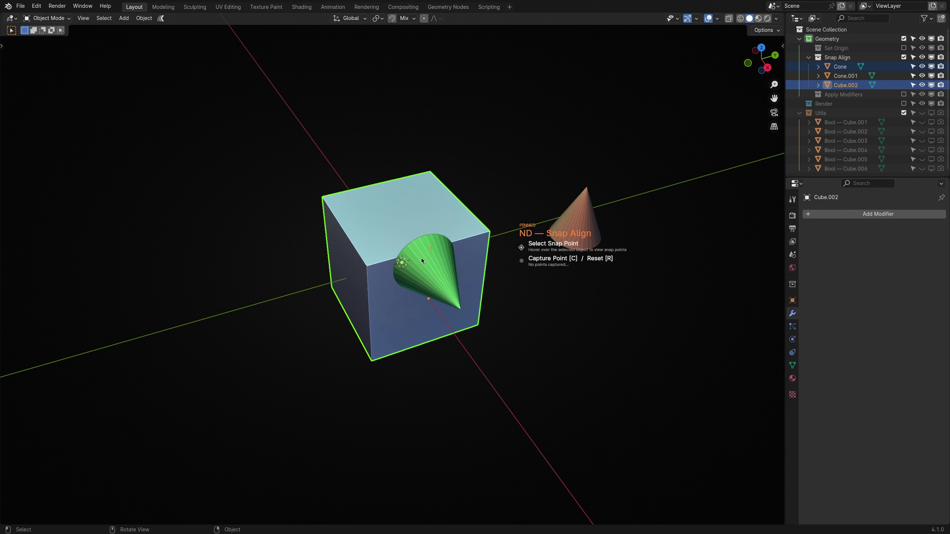
key("Escape")
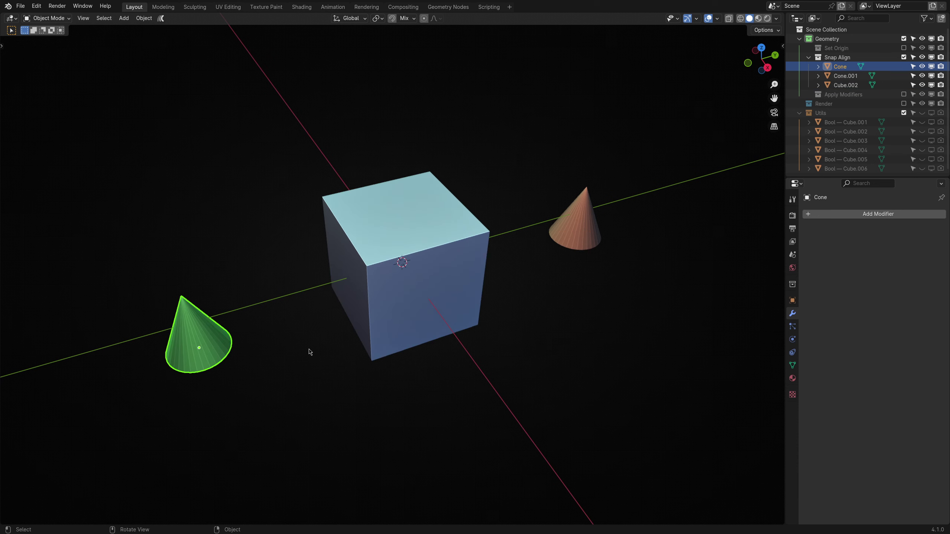
middle_click_drag(276, 365, 437, 292)
left_click(583, 282)
left_click(436, 292, "shift")
key("alt+t")
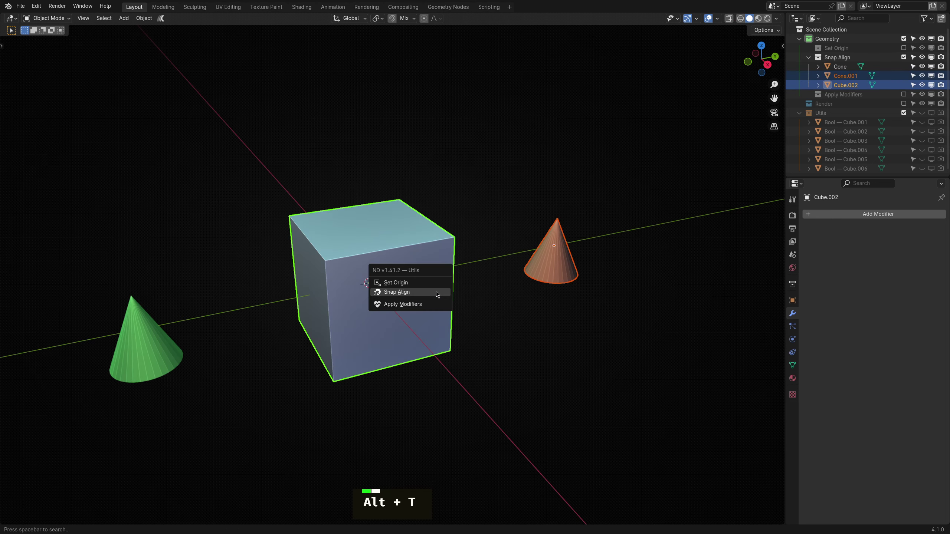
left_click(436, 292)
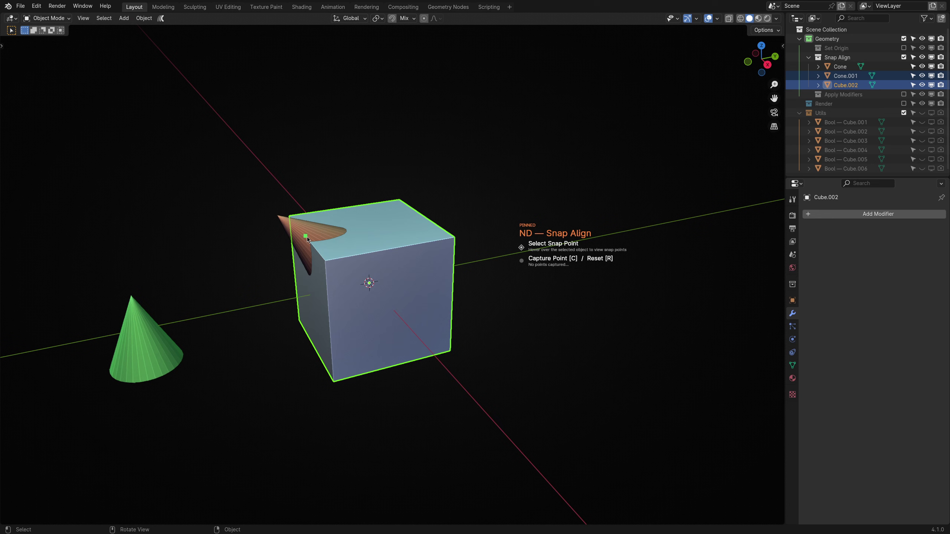
key("Escape")
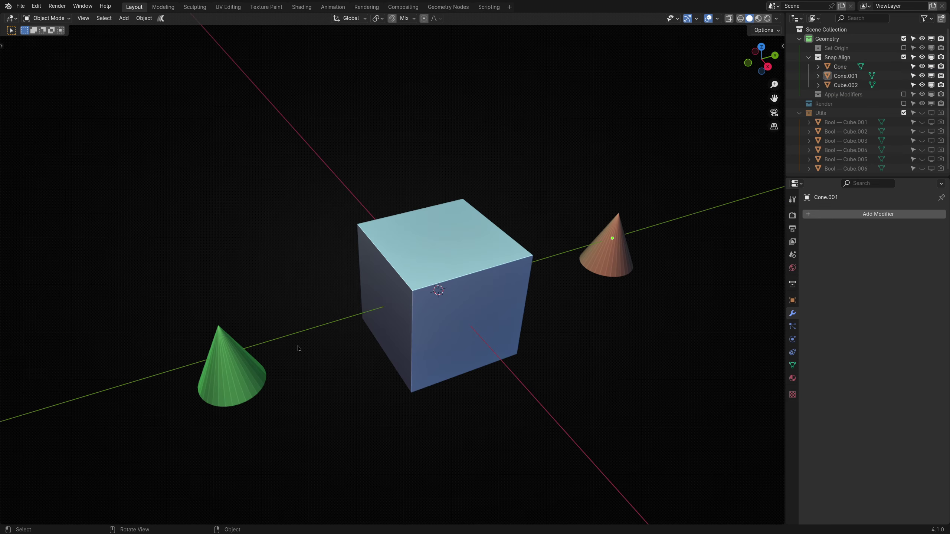
Select the green cone with the cube active and start ND Snap Align
middle_click_drag(299, 349, 277, 320, "shift")
left_click(205, 344, "shift")
left_click(413, 278, "shift")
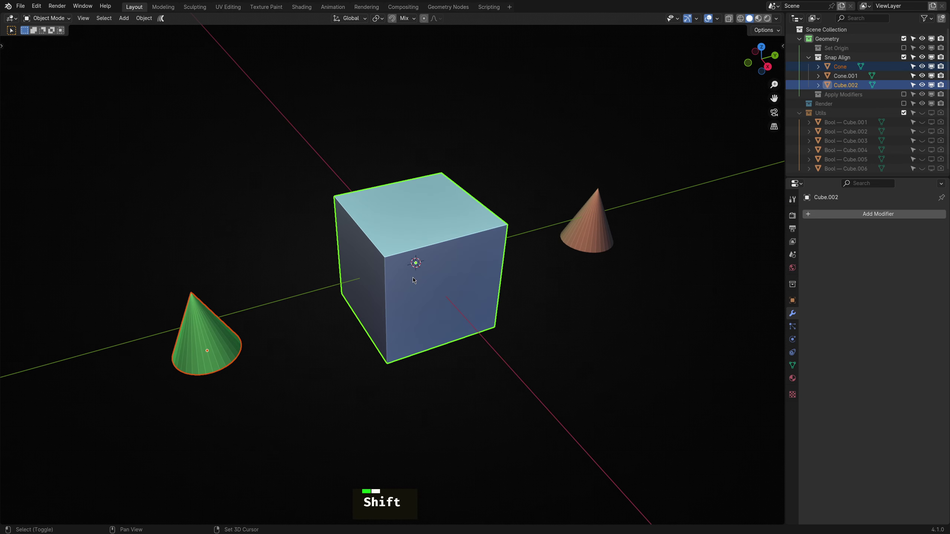
key("alt+t")
left_click(412, 278)
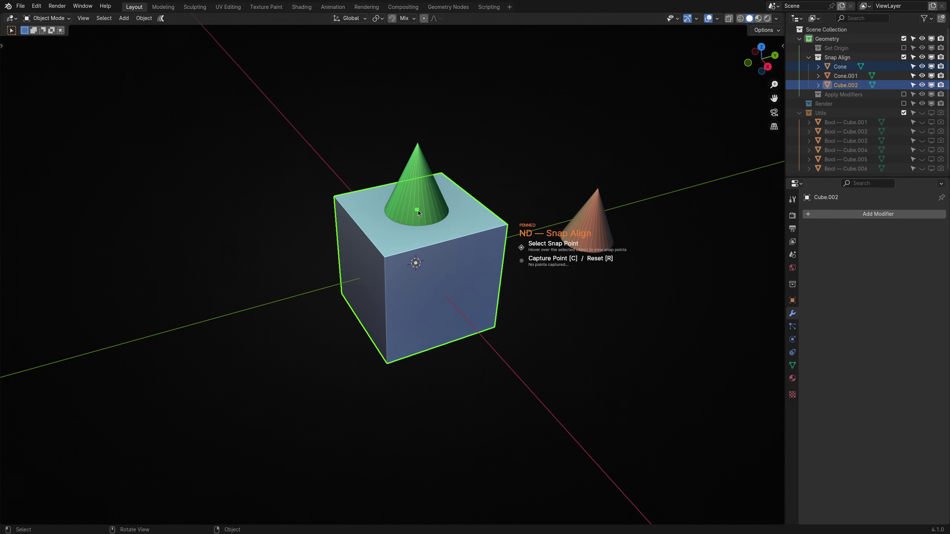
Capture two snap points with C on the cube's top face and confirm the cone's placement
key("c")
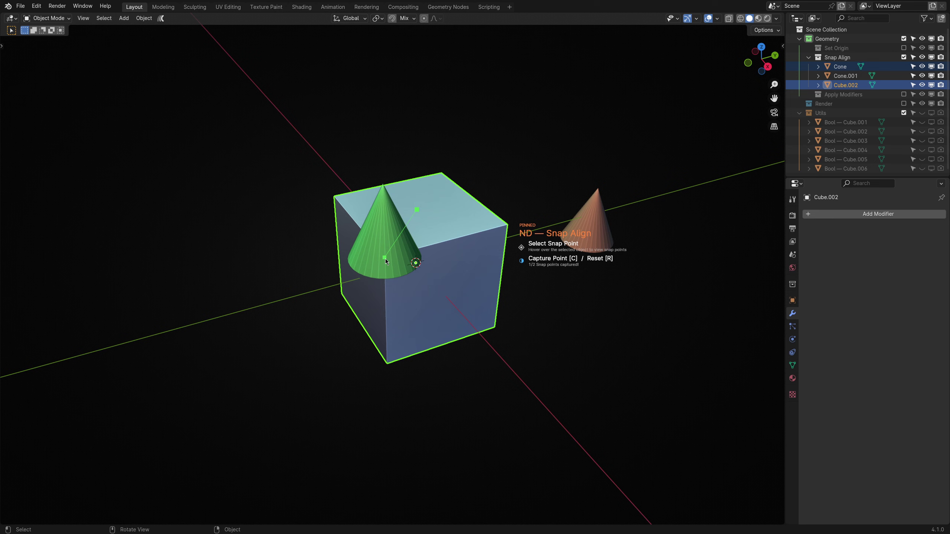
key("c")
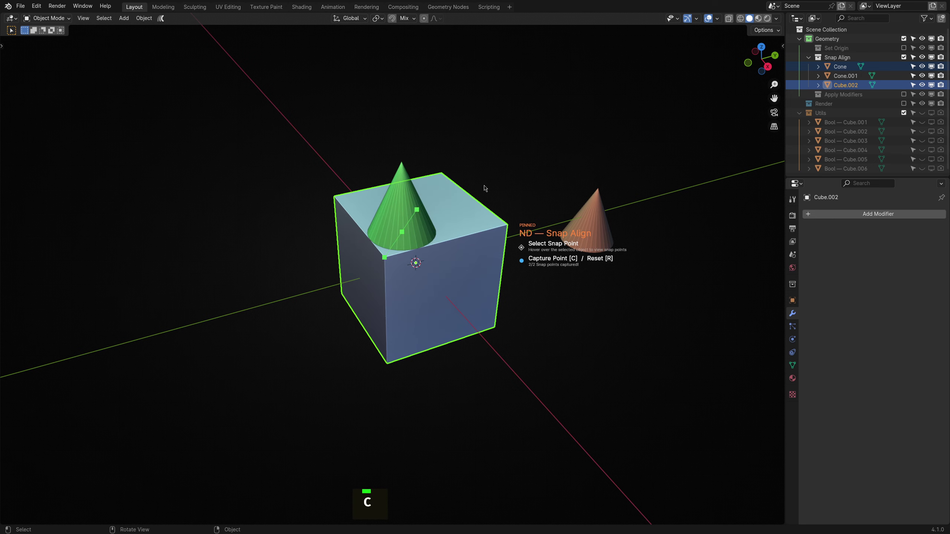
middle_click_drag(488, 189, 414, 230)
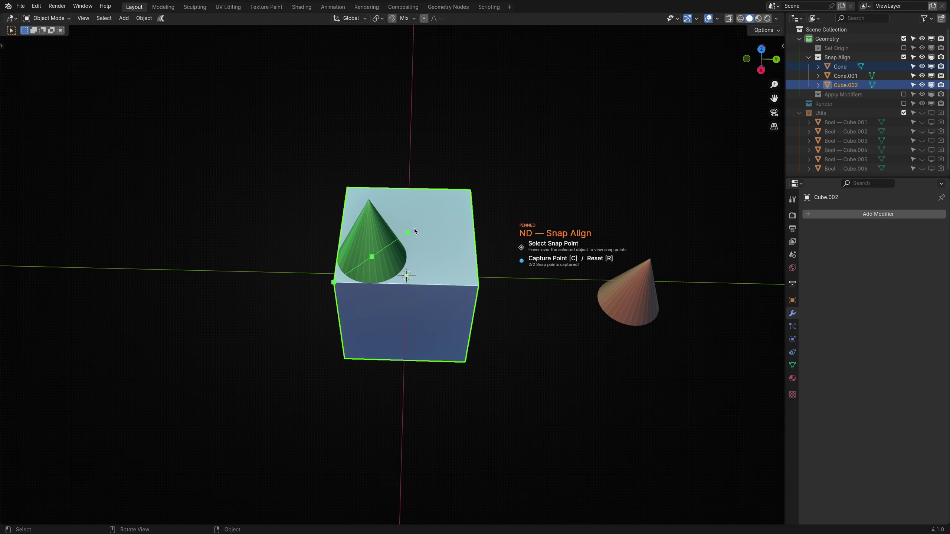
left_click(373, 255)
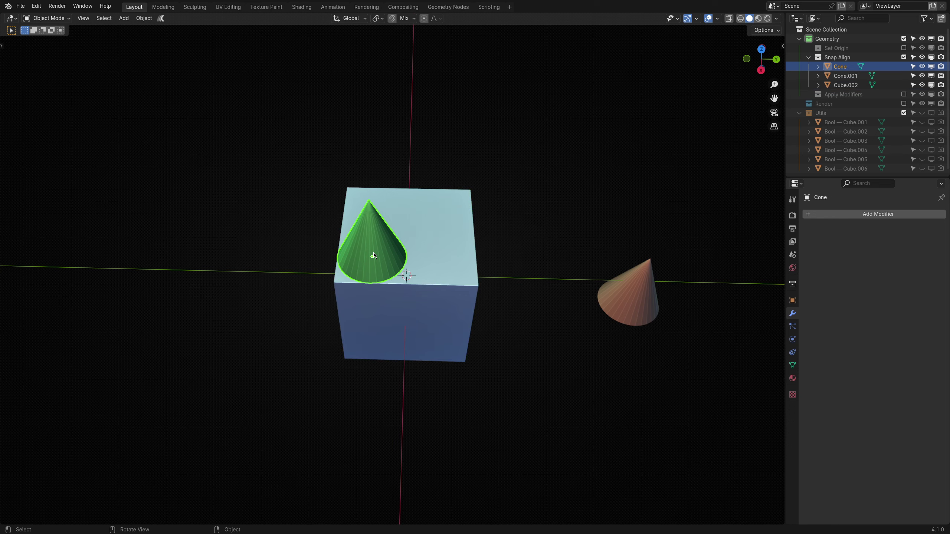
left_click(305, 282)
middle_click_drag(259, 293, 420, 282)
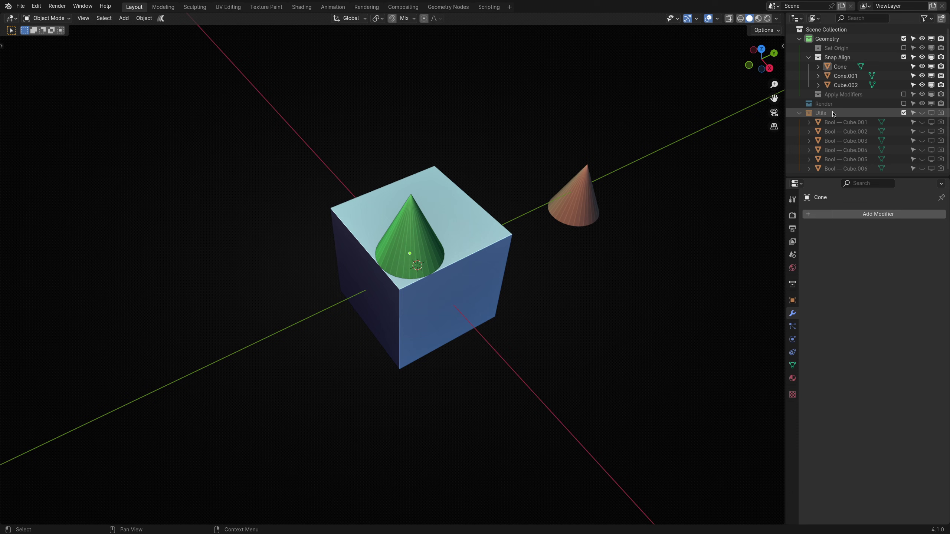
Exclude the Snap Align collection, include Apply Modifiers, and frame the three notched cubes
left_click(903, 57)
left_click(904, 66)
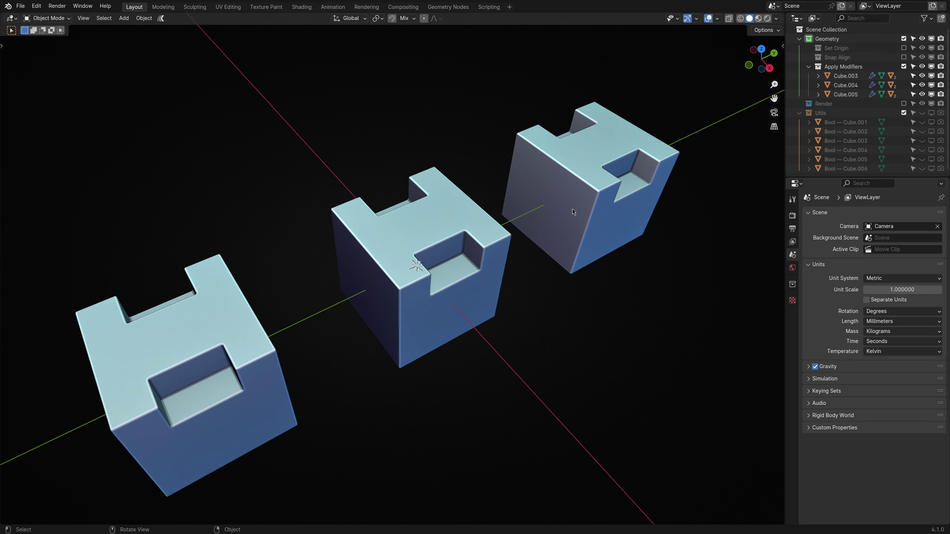
middle_click_drag(544, 328, 516, 323, "shift")
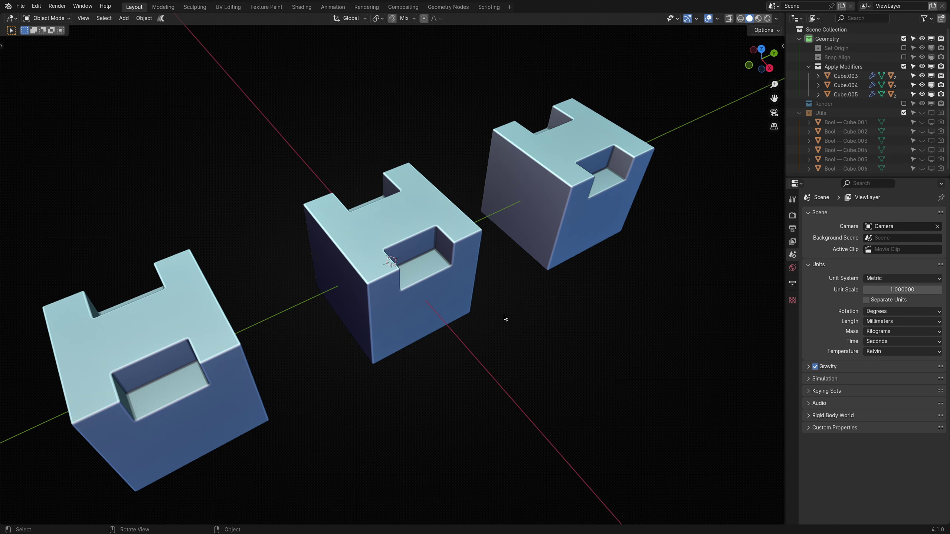
scroll(497, 313, "down", 1)
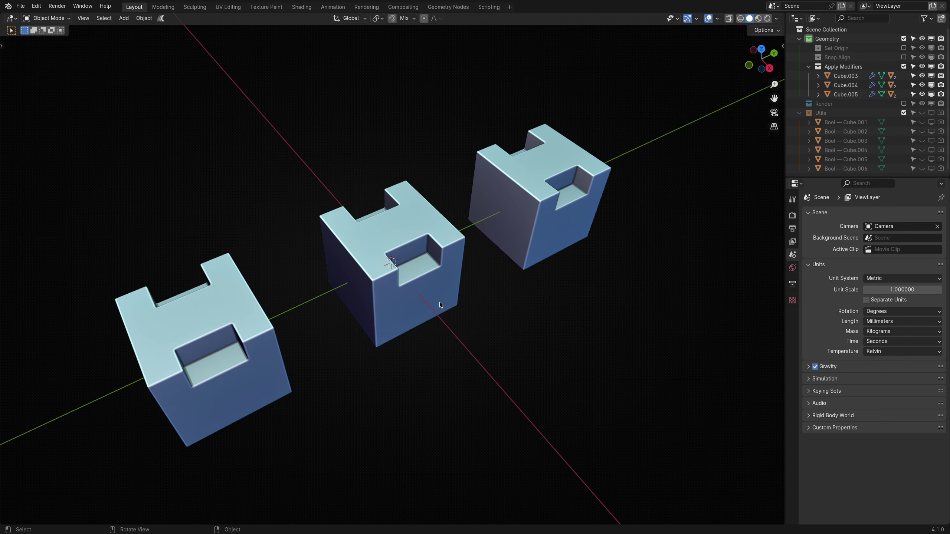
middle_click_drag(440, 346, 449, 289)
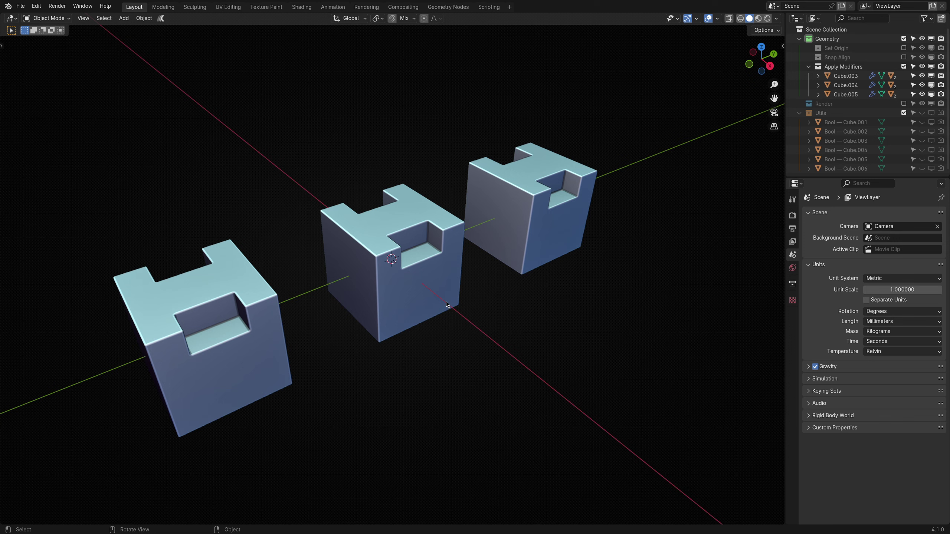
Run ND Apply Modifiers on Cube.003 to apply its two Difference booleans
left_click(412, 283)
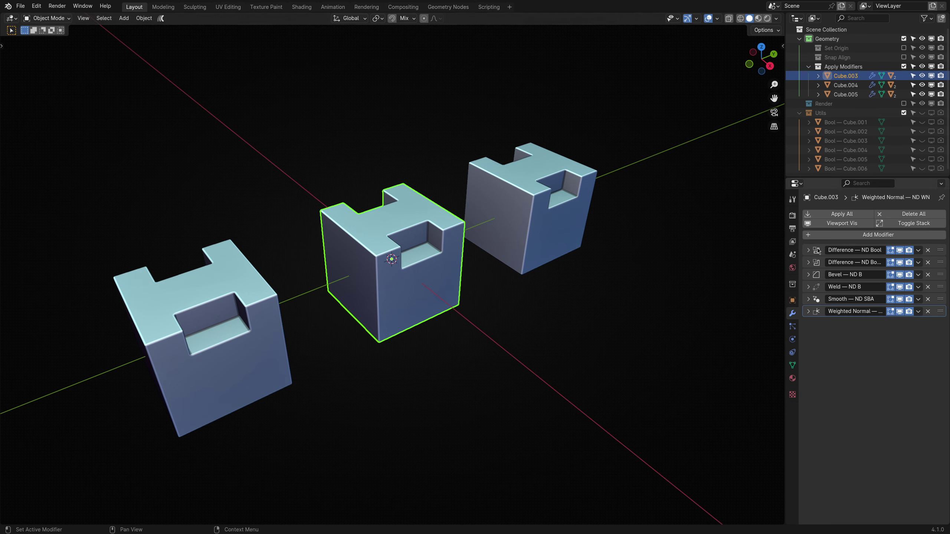
left_click(499, 323)
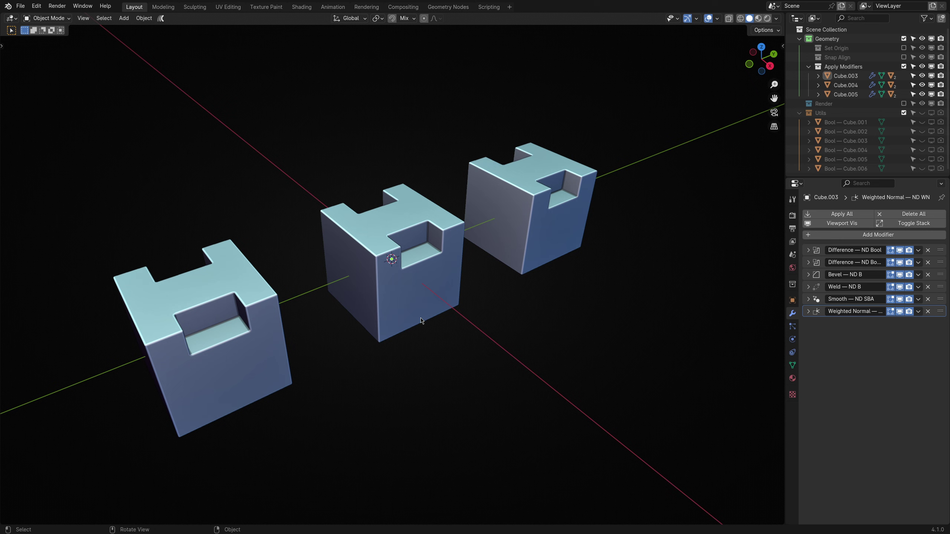
left_click(410, 284)
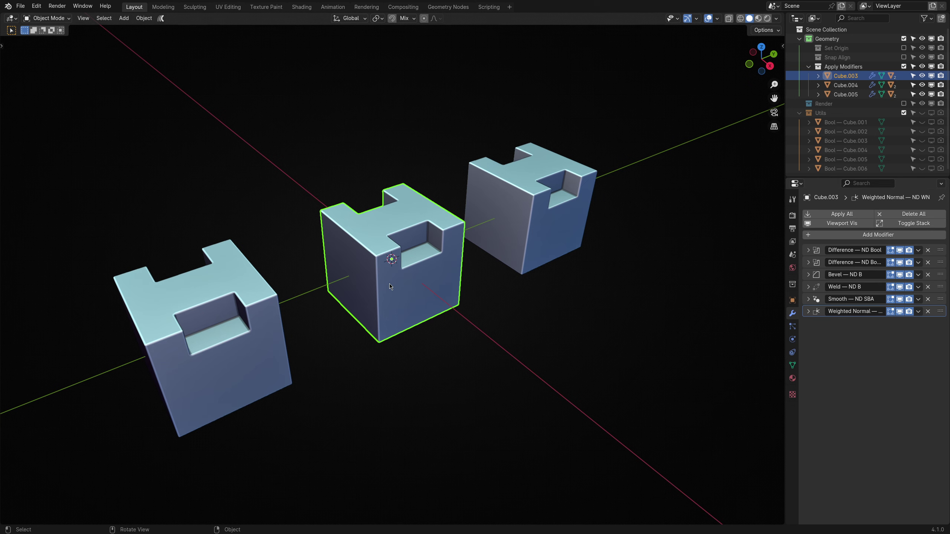
key("alt+t")
left_click(367, 298)
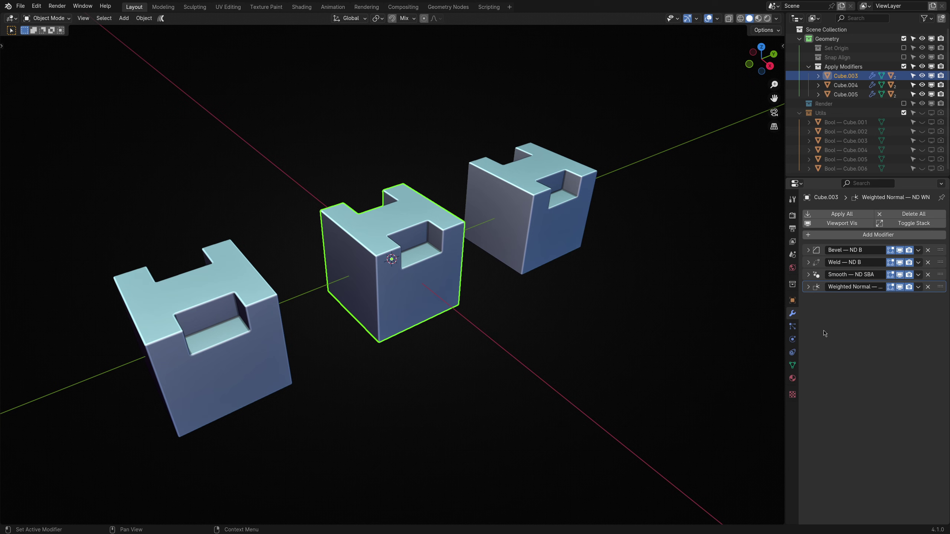
Test moving Cube.003's top face in Edit Mode, cancel it, and return to Object Mode
key("Tab")
key("3")
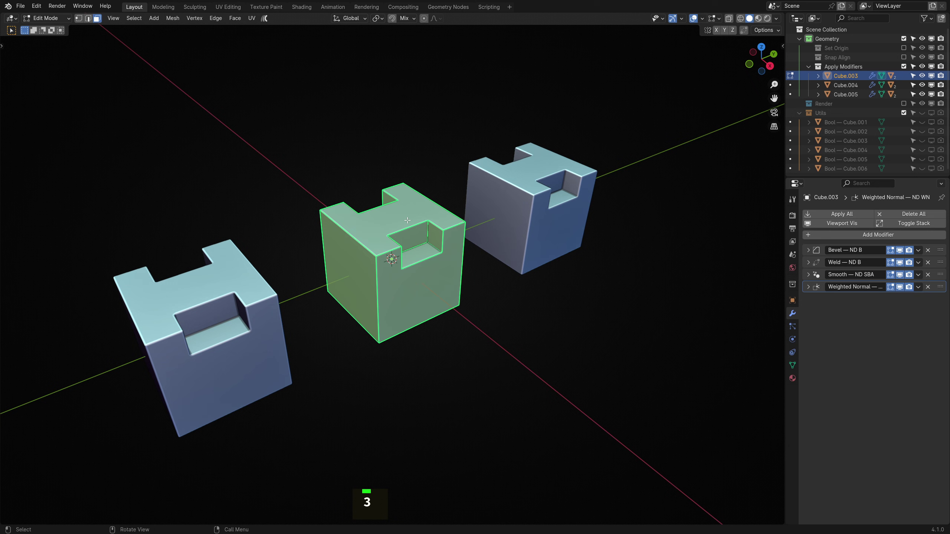
left_click(413, 232)
key("g")
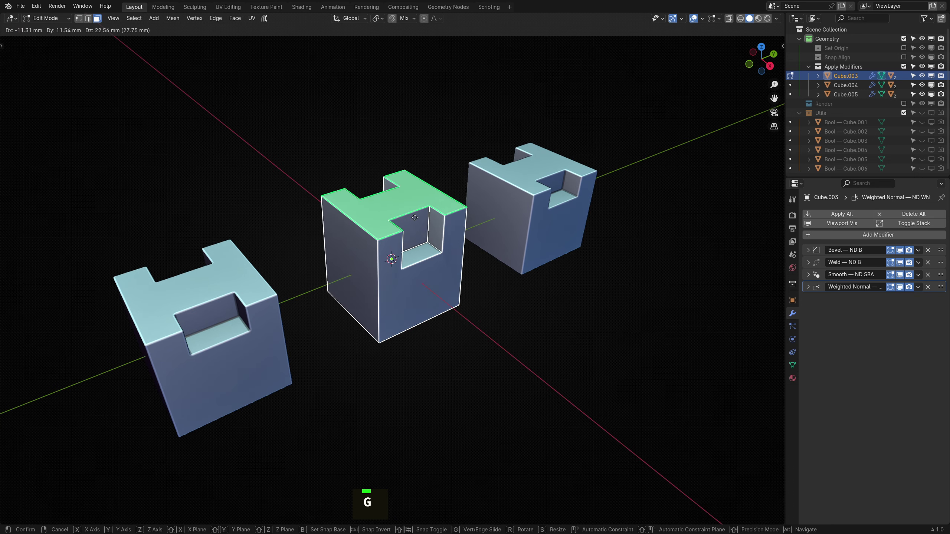
right_click(413, 232)
key("Escape")
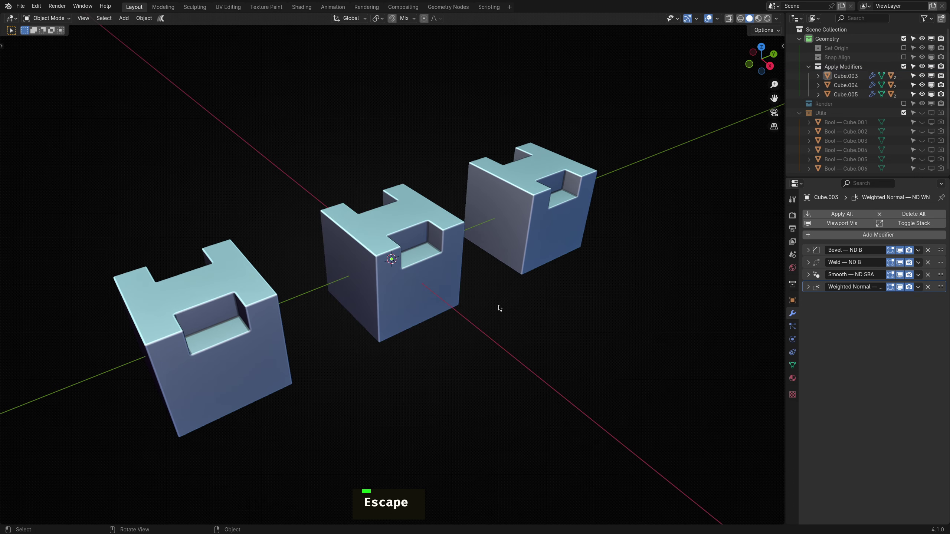
middle_click_drag(541, 274, 428, 272, "shift")
Hard-apply every modifier on Cube.004 using ND's Apply Modifiers utility, emptying its stack
left_click(427, 257)
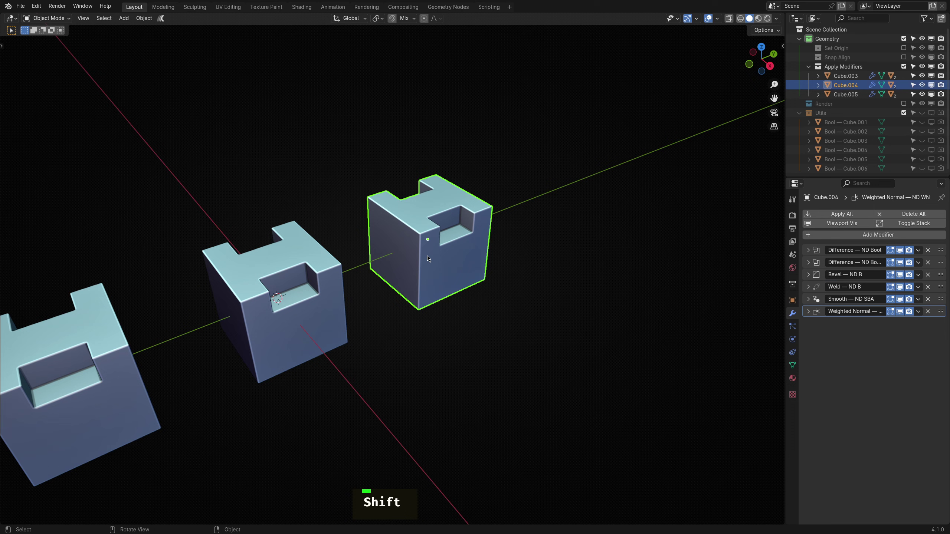
key("alt+t")
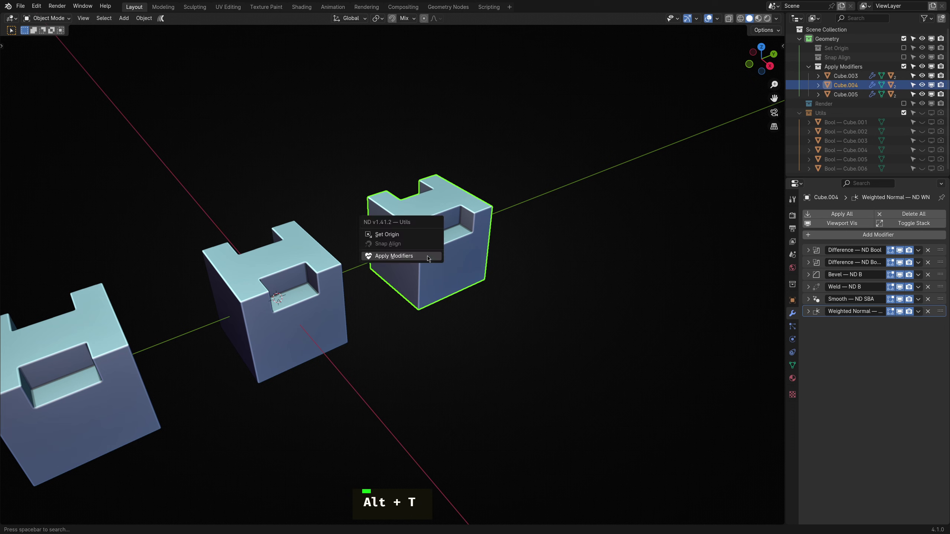
left_click(396, 256, "shift")
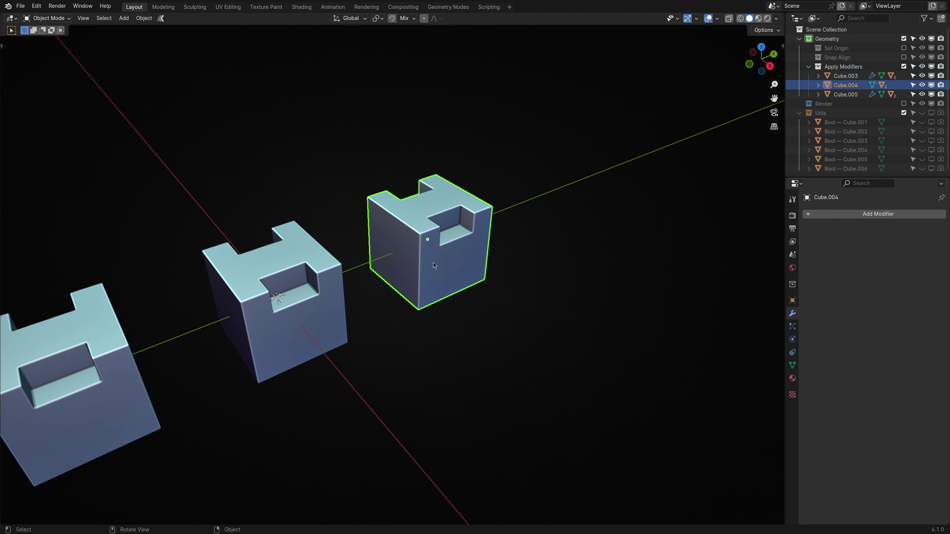
Move Cube.004 to a new position and recentre the view on the cubes
key("g")
left_click(416, 272)
middle_click_drag(417, 272, 486, 267, "shift")
Duplicate Cube.005 with only its booleans applied, using ND's Apply Modifiers duplicate mode
left_click(430, 345)
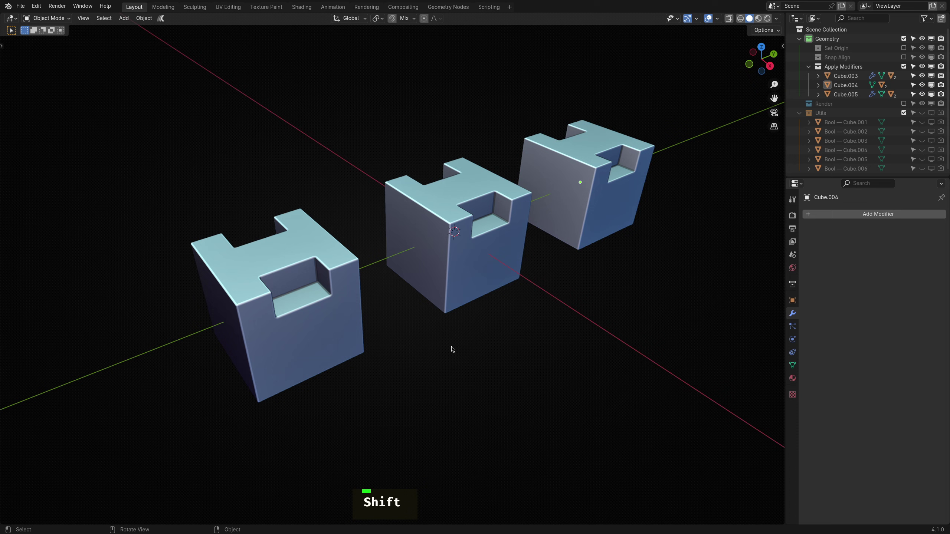
left_click(323, 316)
scroll(337, 317, "down", 2)
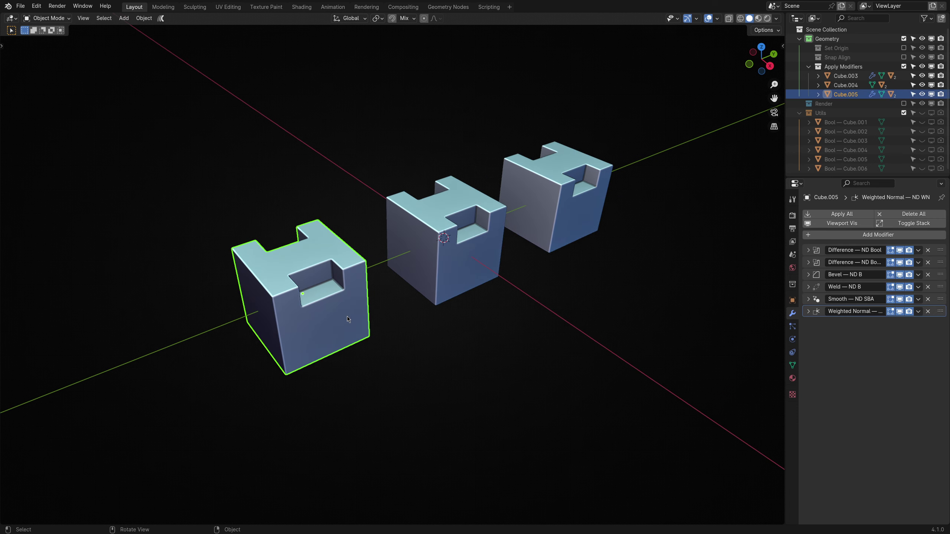
middle_click_drag(396, 315, 455, 332)
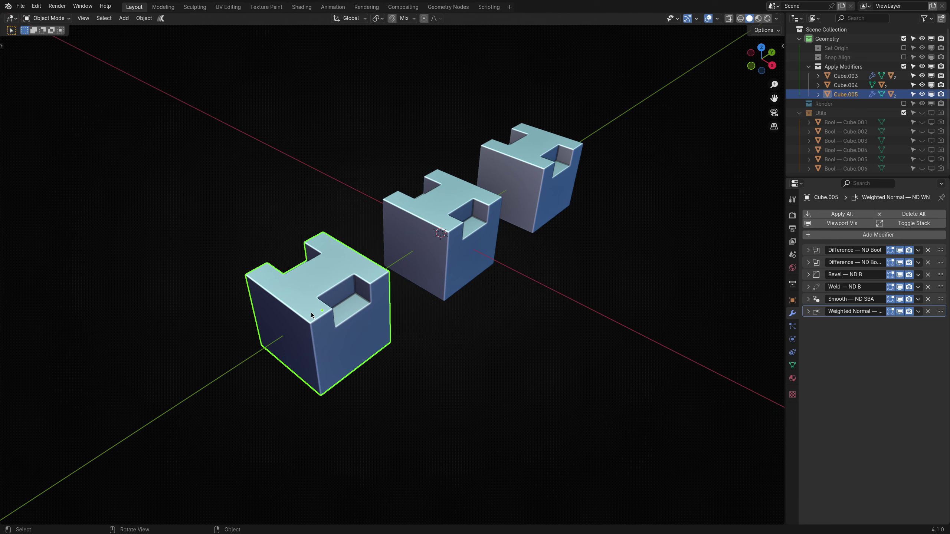
key("alt+t")
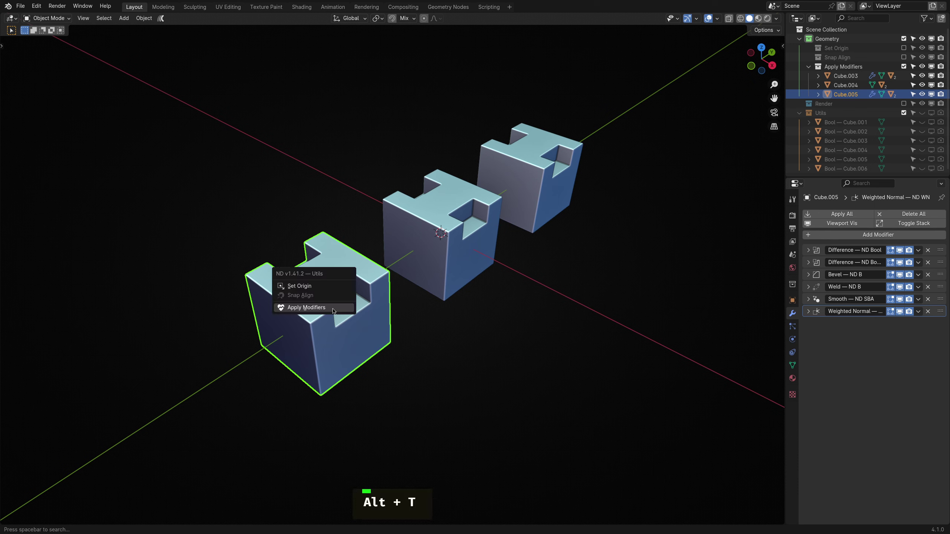
left_click(322, 308)
Place the copy, Cube.006, beside Cube.005 along X and orbit to compare them
key("g")
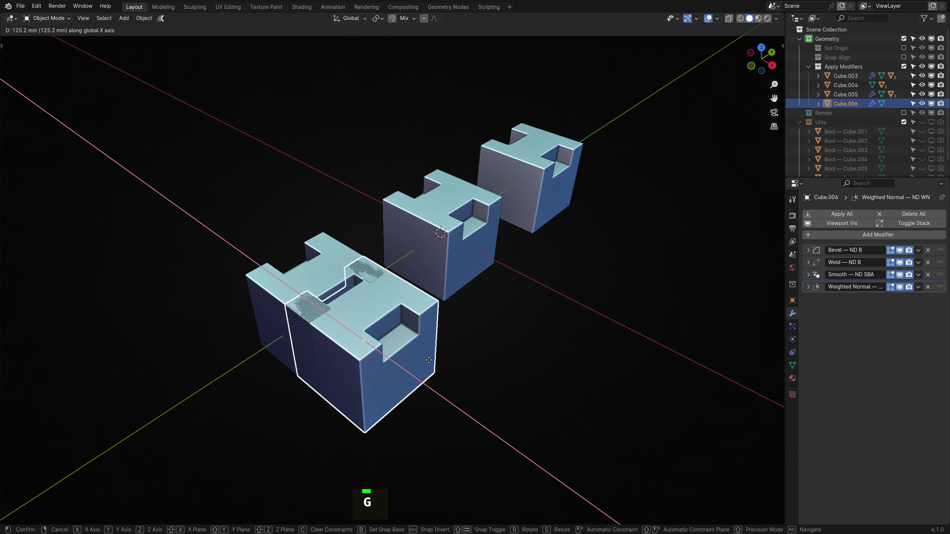
left_click(492, 384)
left_click(545, 349)
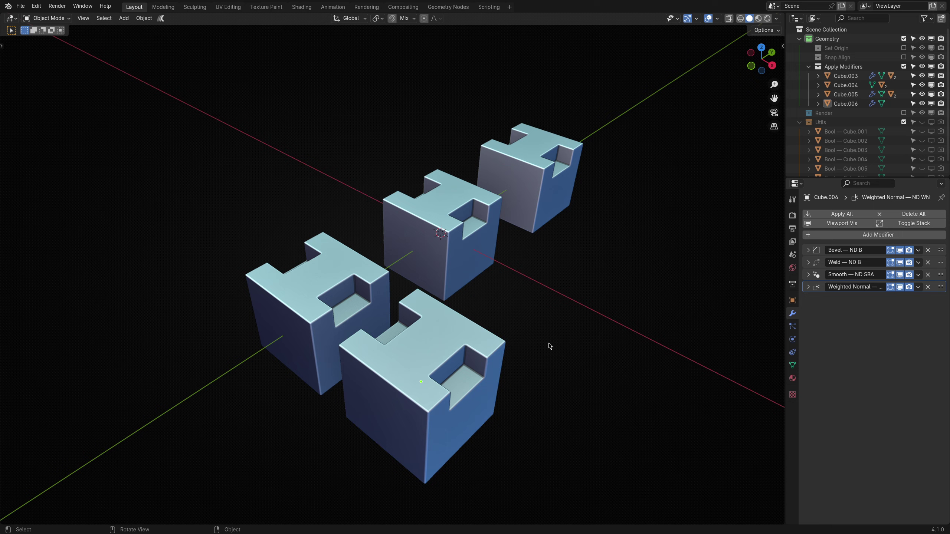
middle_click_drag(576, 351, 453, 328)
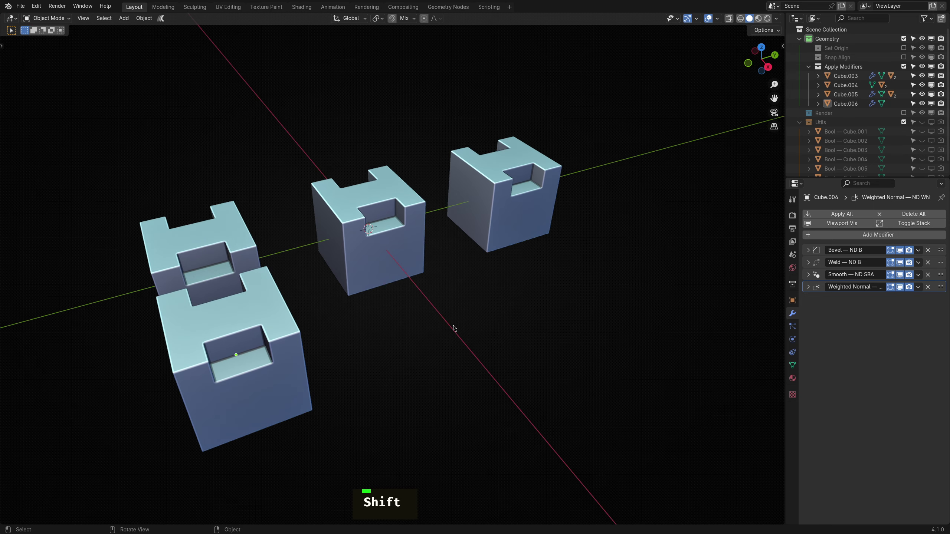